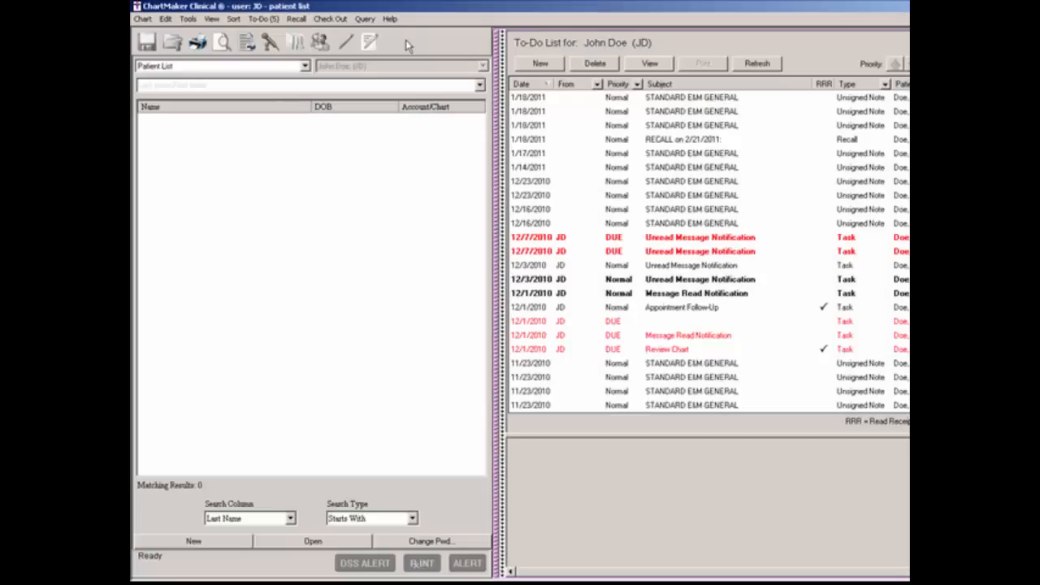
- Switch to the template list, search for "meaning" and open the Meaningful Use Standard E&M General template
click(213, 19)
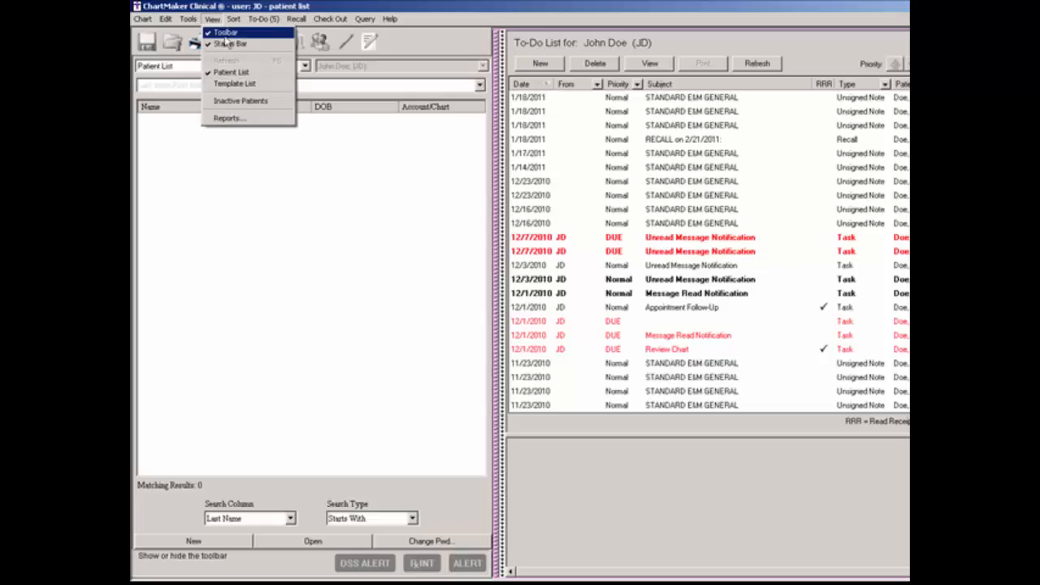
click(232, 90)
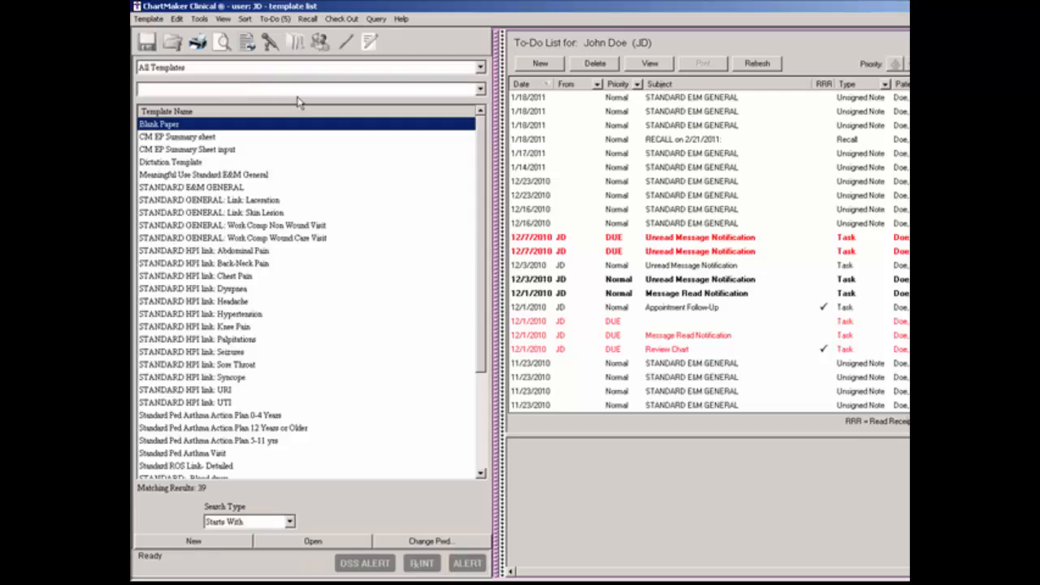
text(meaning)
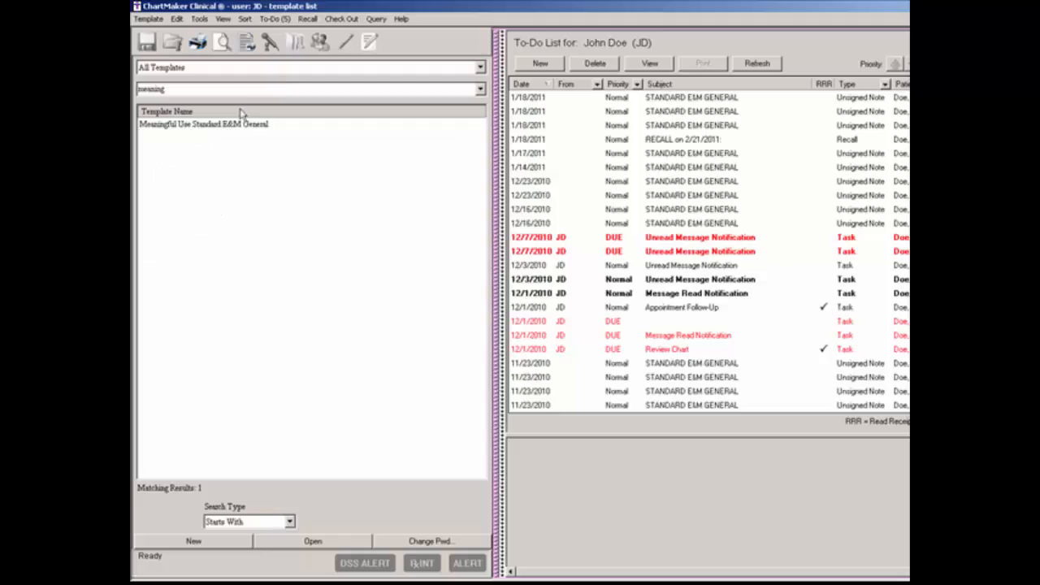
click(244, 125)
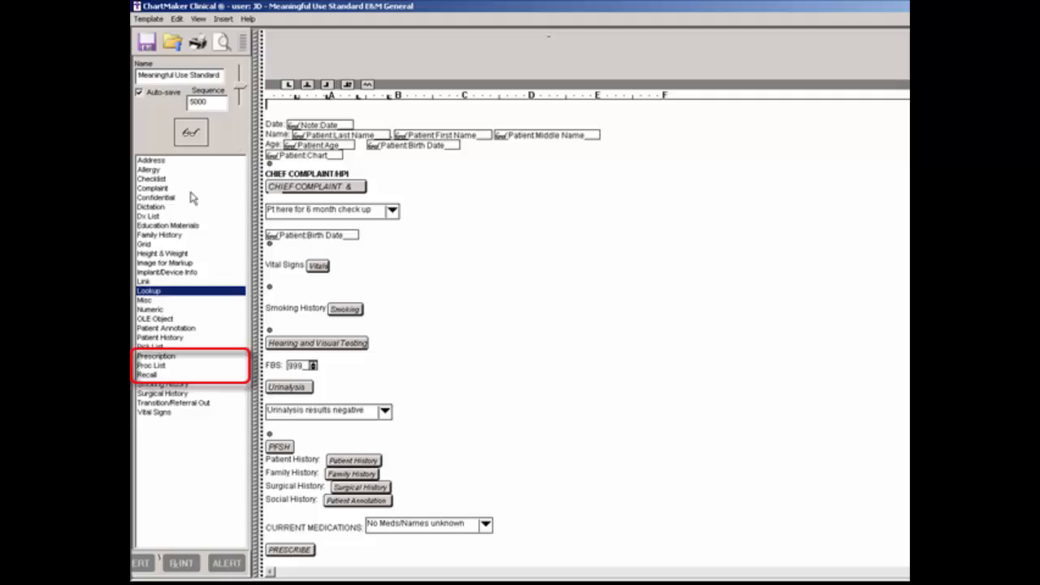
- Insert a Proc List control below the DIAGNOSIS bar in the template's ASSESSMENT/PLAN section
click(150, 366)
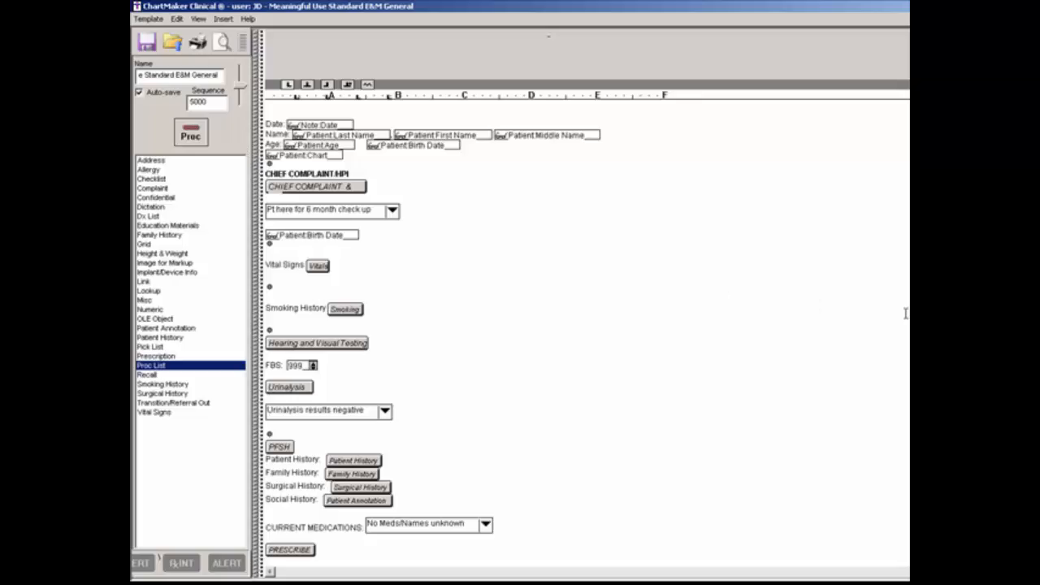
scroll(585, 325, down, 10)
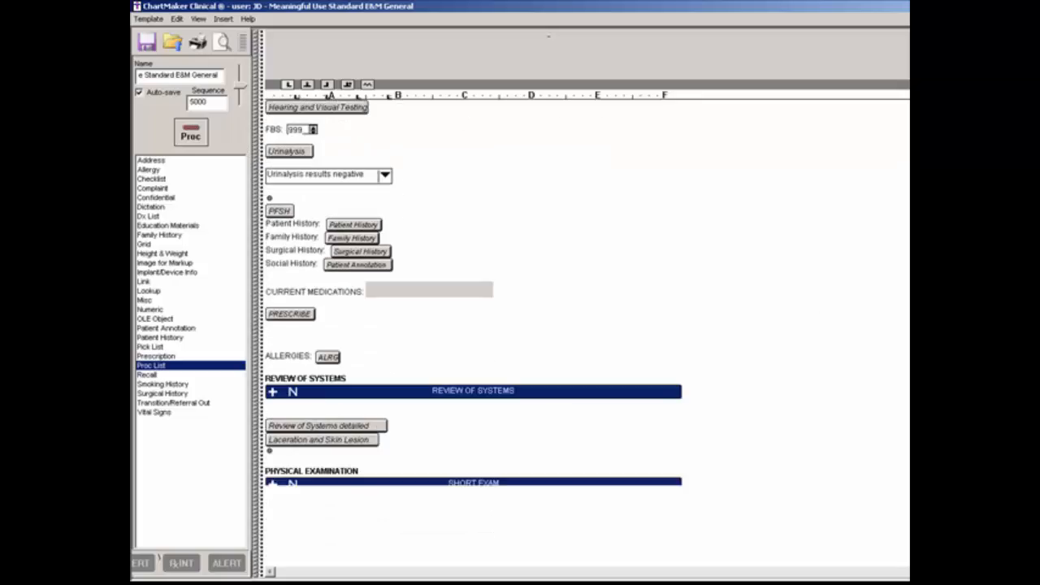
scroll(585, 325, down, 6)
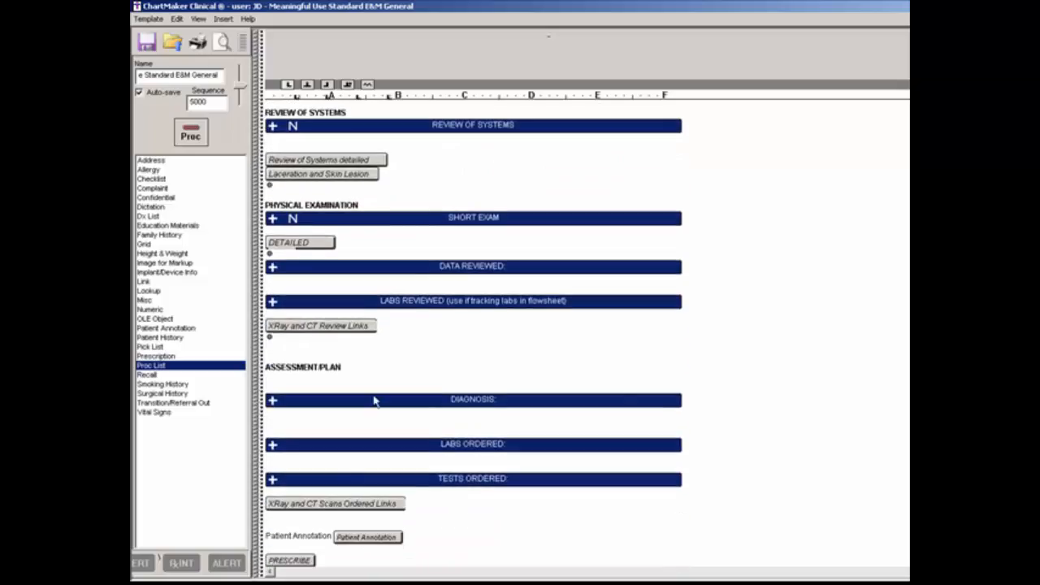
click(280, 418)
click(195, 135)
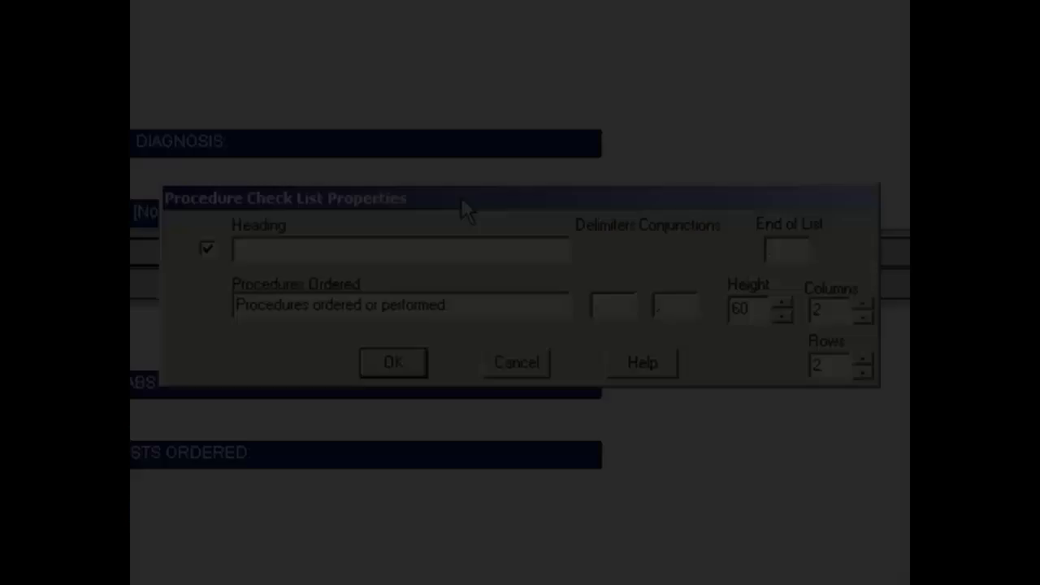
- Set the procedure checklist's heading to "PROCEDURES:\r"
text(PROCEDURES)
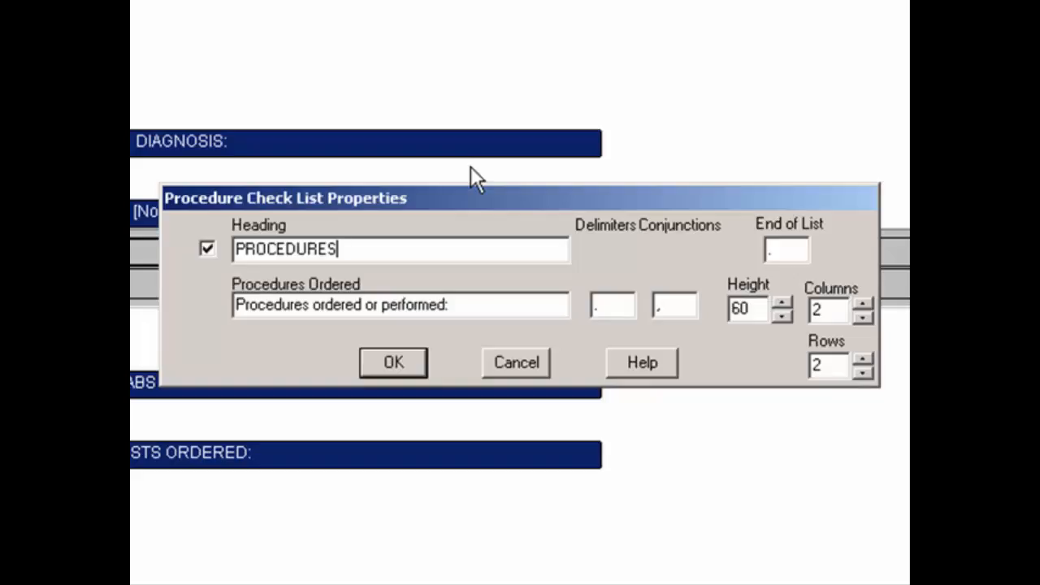
text(:)
text(\r)
click(795, 249)
text(\n)
key(BackSpace)
key(BackSpace)
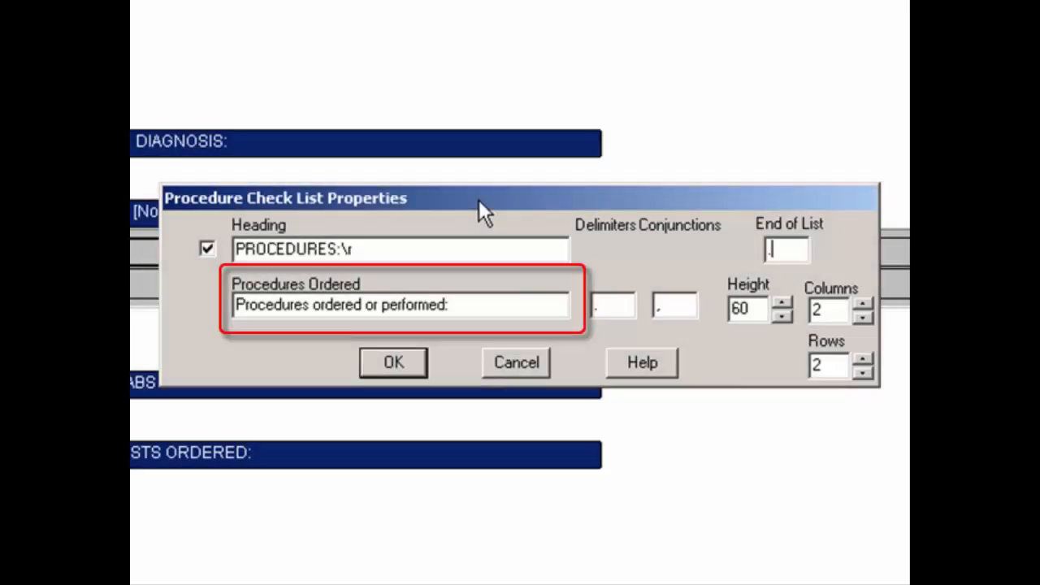
- Set the Procedures Ordered text to "Procedures ordered or performed:\r" and use "\r" for its delimiter and conjunction
key(Tab)
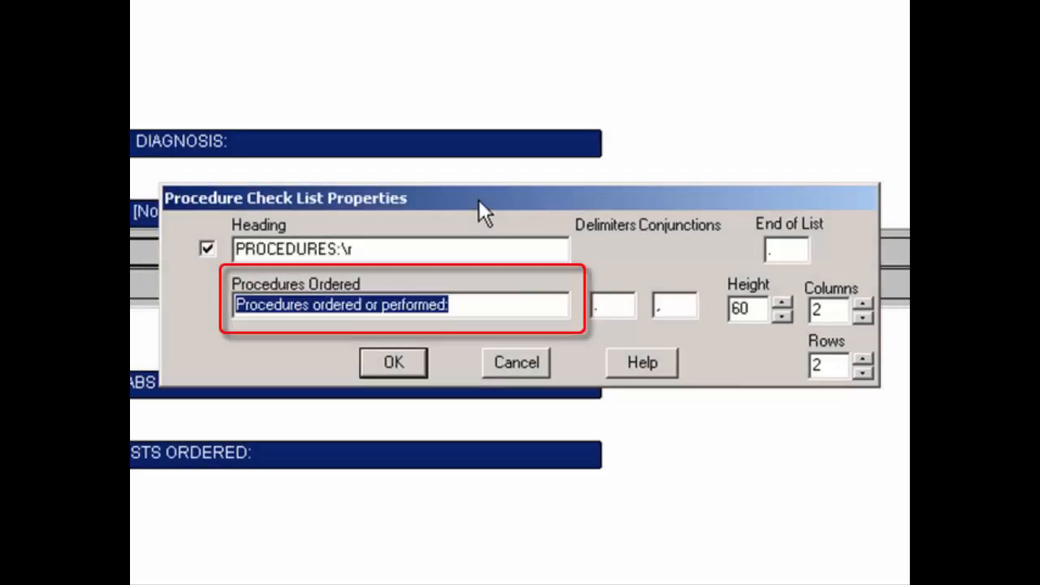
key(End)
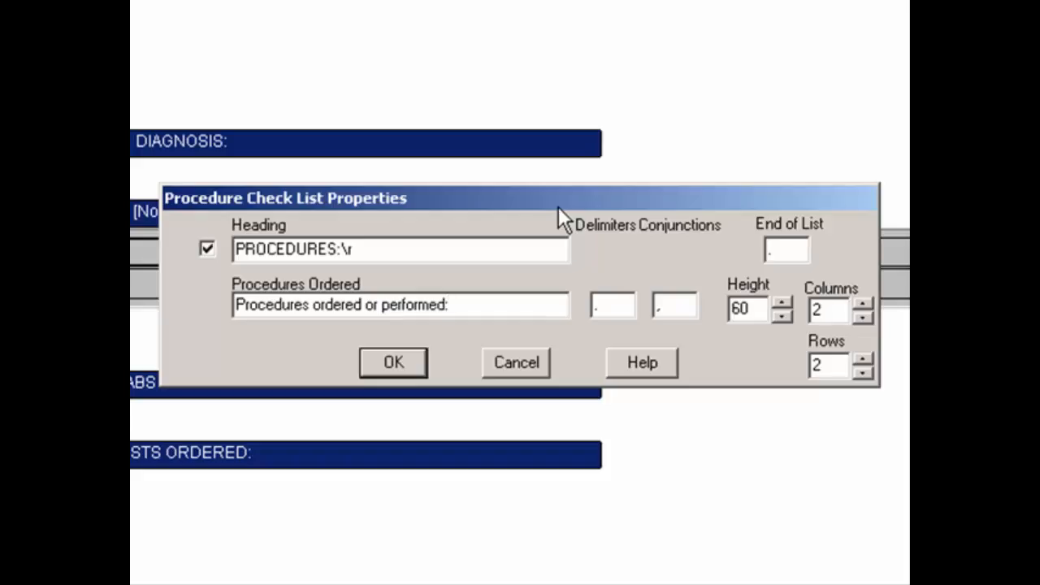
text(\r)
key(Tab)
key(Tab)
text(\r)
- Set the procedure checklist to 4 rows and apply its properties
click(863, 360)
click(862, 360)
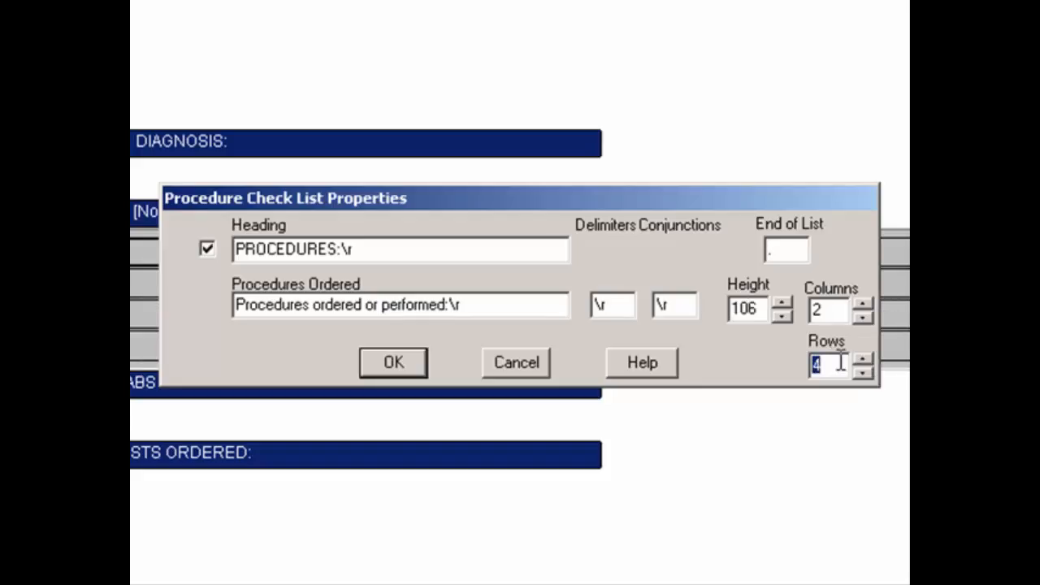
click(841, 363)
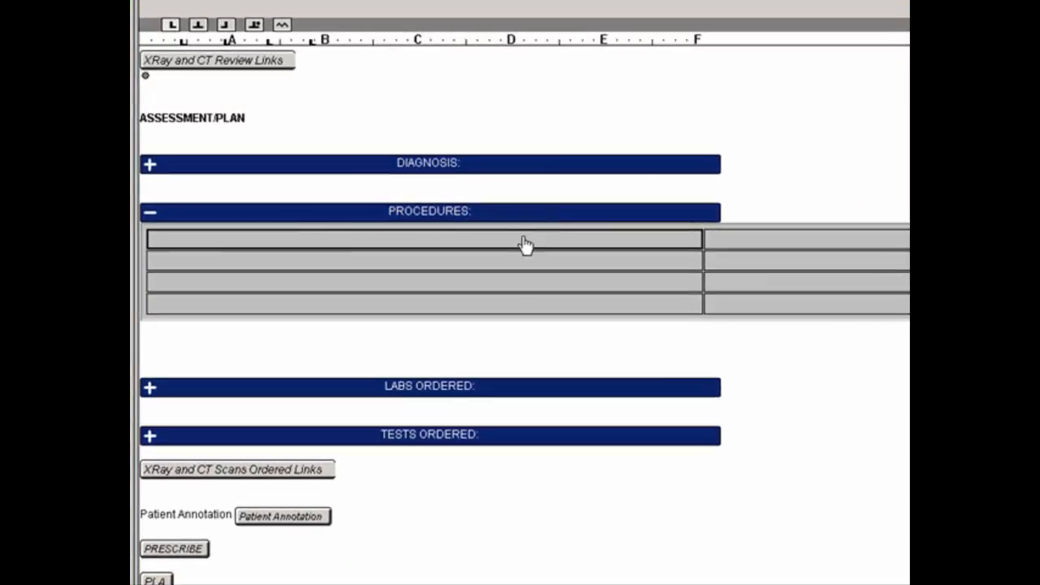
- Insert an OFFICE CONSULTATION procedure into the first cell of the PROCEDURES checklist, searching for "office consul"
right_click(524, 245)
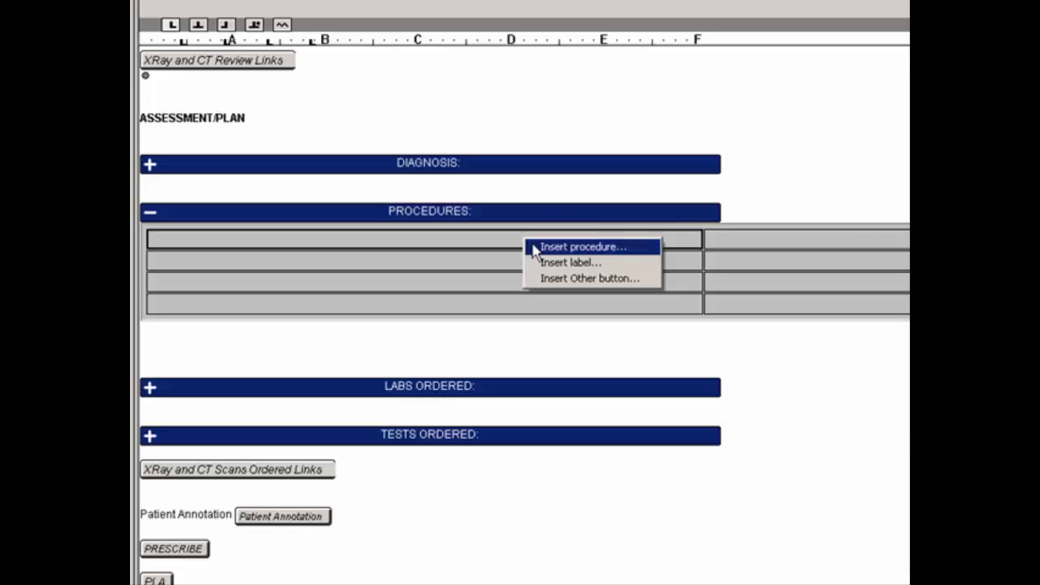
click(534, 248)
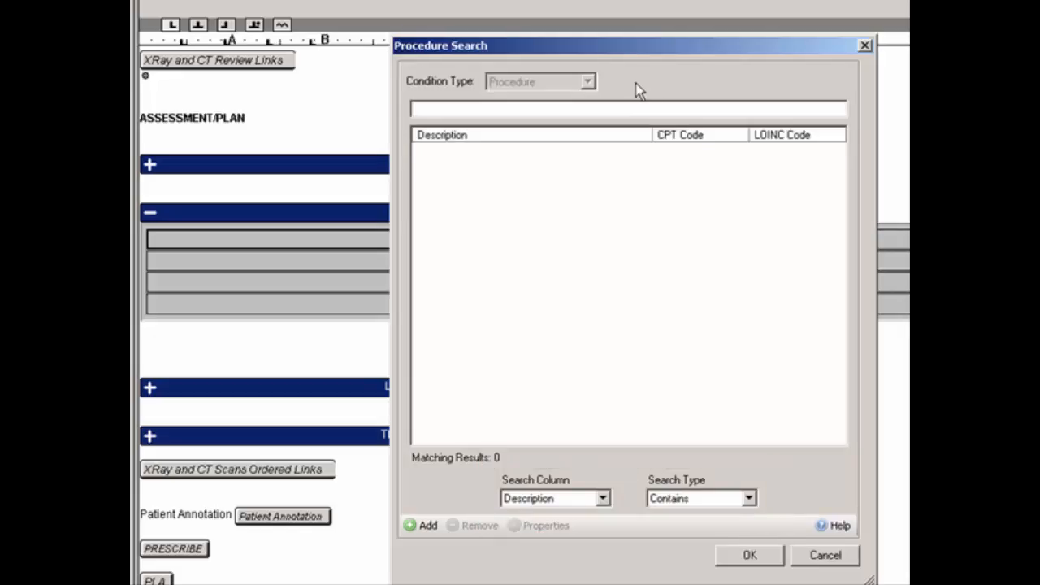
text(office consul)
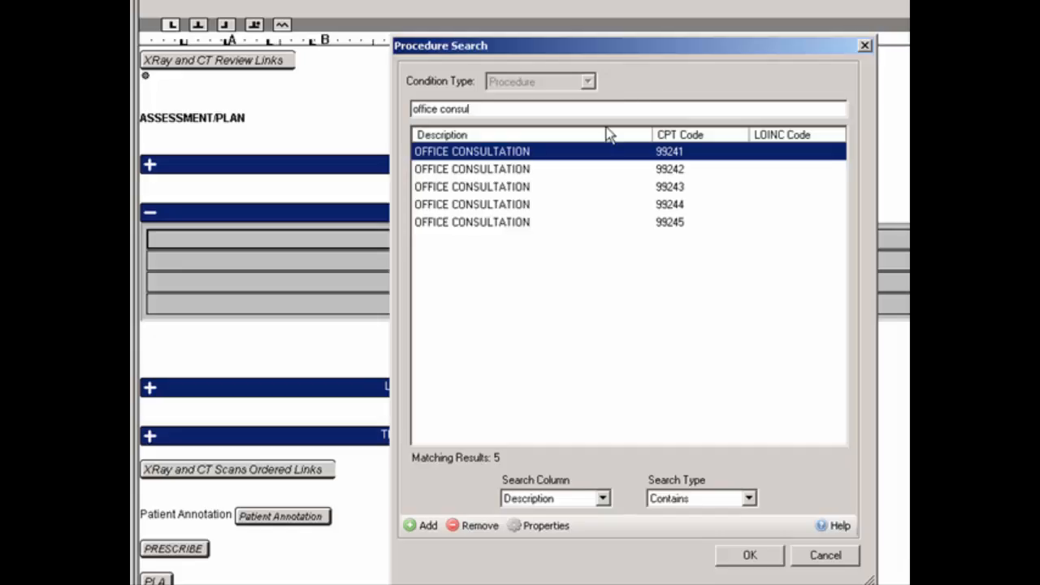
click(750, 556)
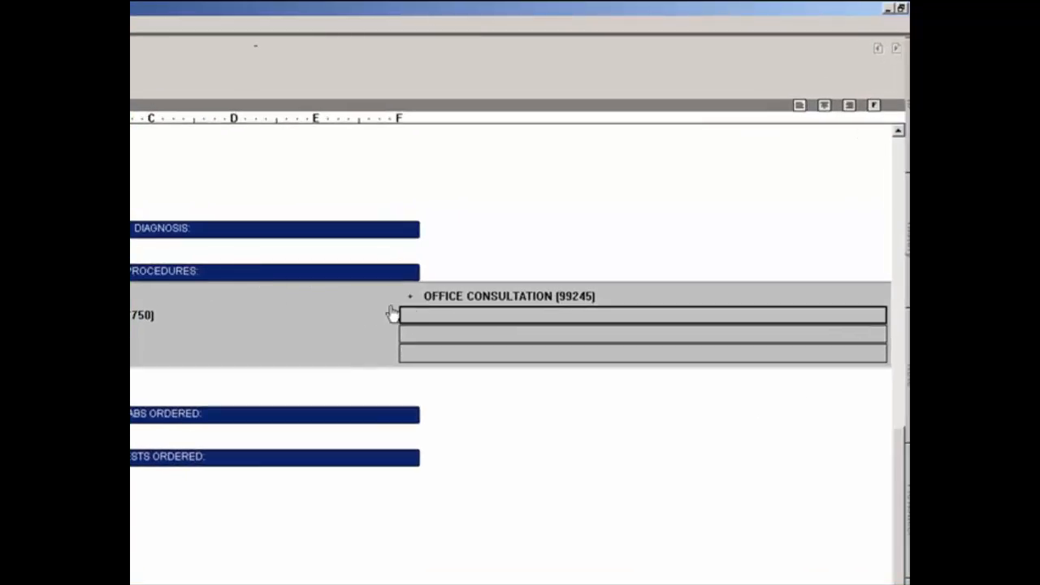
- Insert a label reading "Consultations" in the empty cell below OFFICE CONSULTATION (99245)
right_click(418, 315)
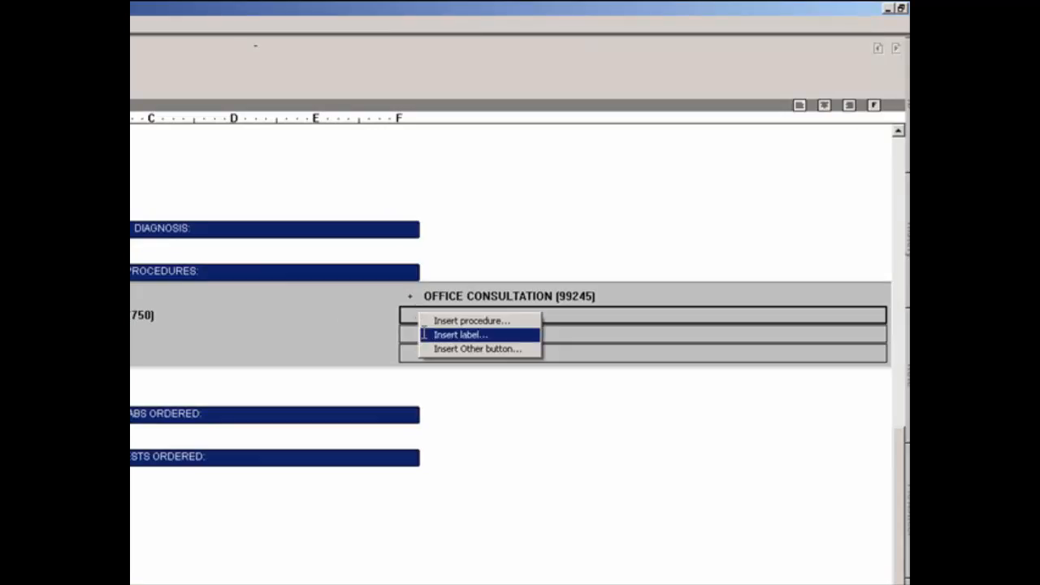
click(455, 335)
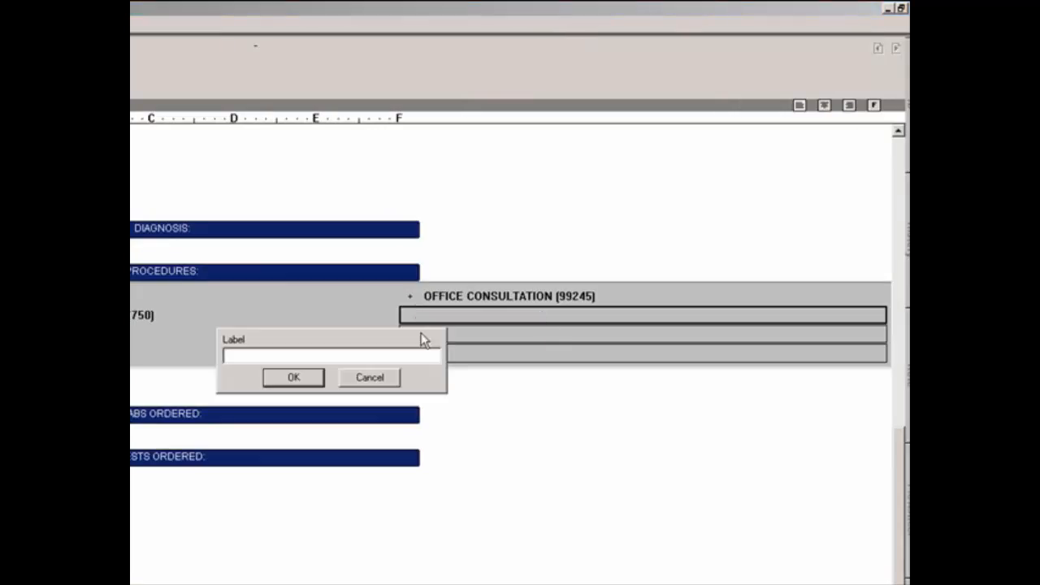
text(Consultations)
click(318, 380)
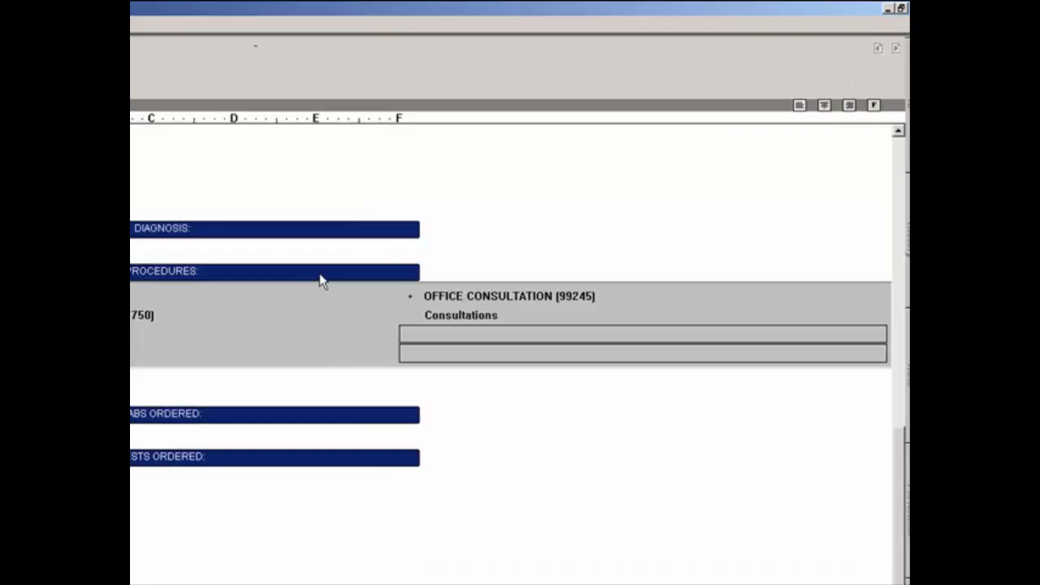
- Insert an Other button below the Consultations label and sort the checklist items up to that button
right_click(415, 338)
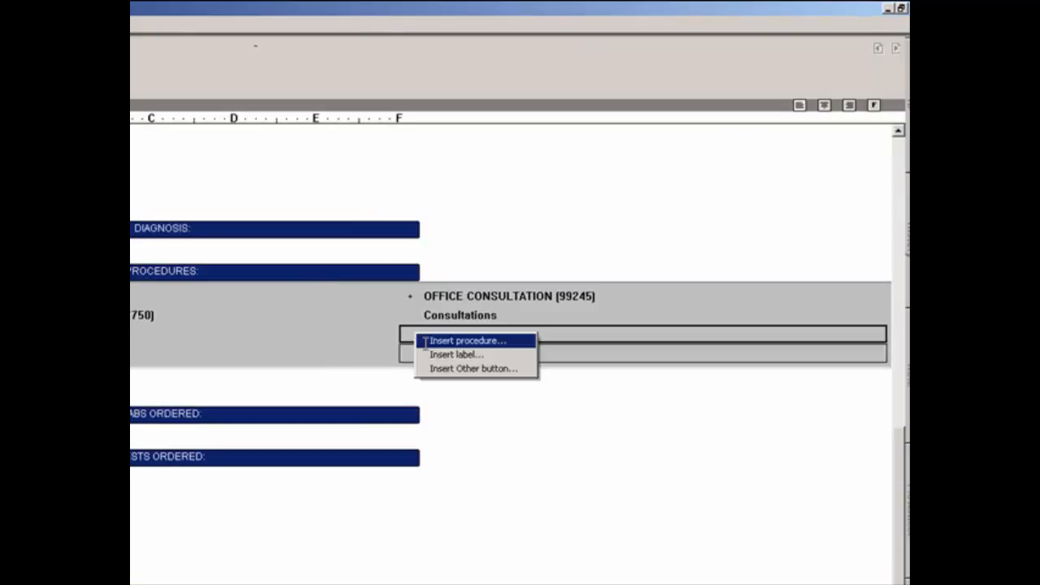
click(429, 369)
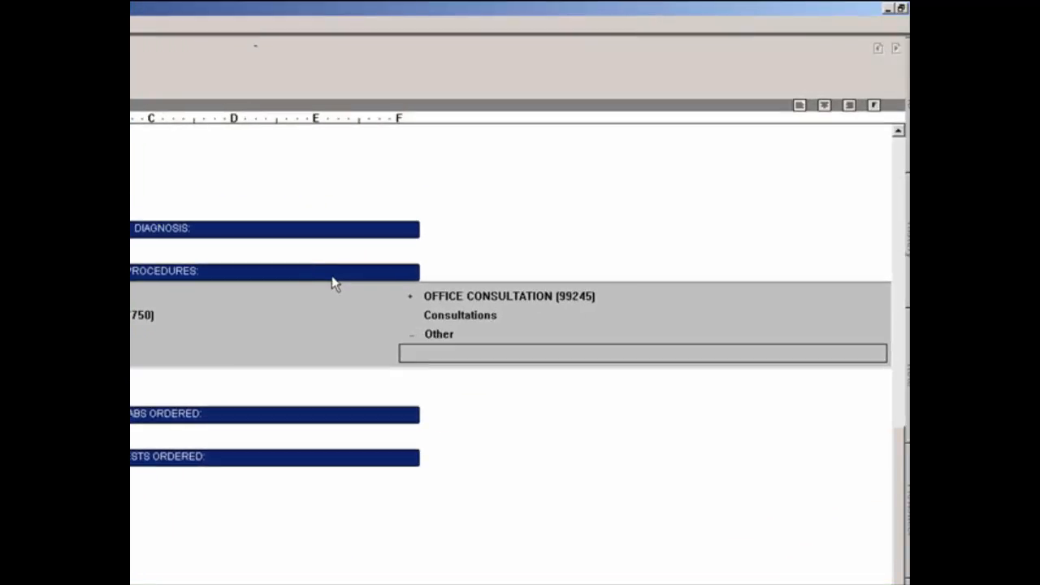
right_click(444, 333)
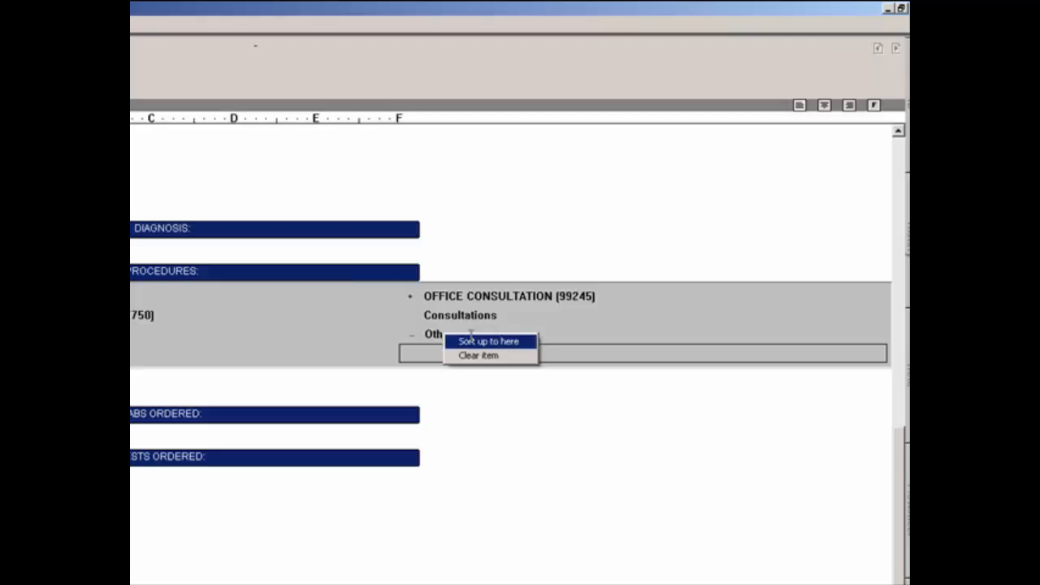
click(472, 340)
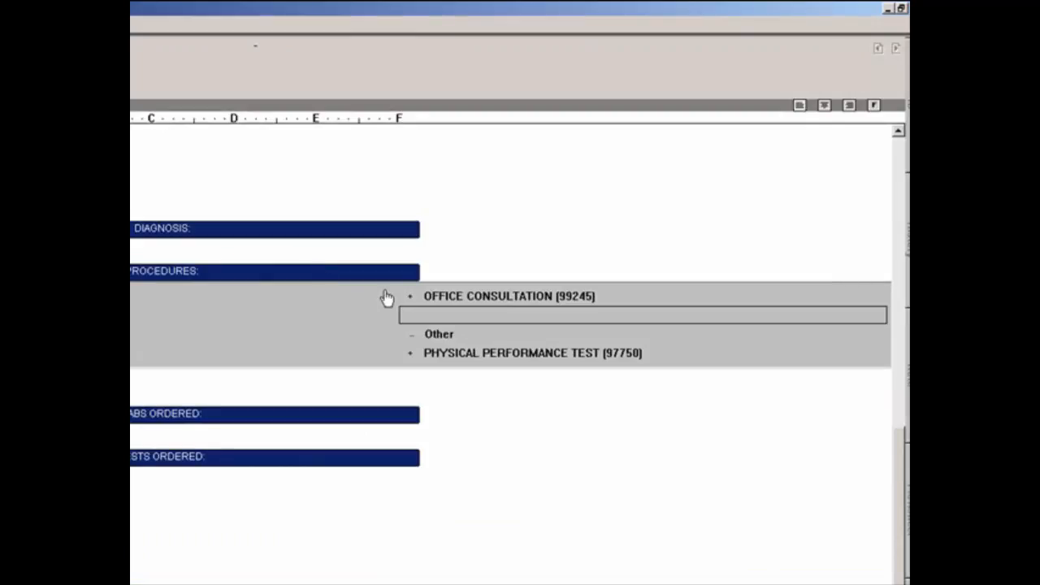
- Move OFFICE CONSULTATION (99245) into the empty cell below it and swap Other with PHYSICAL PERFORMANCE TEST (97750)
click(436, 297)
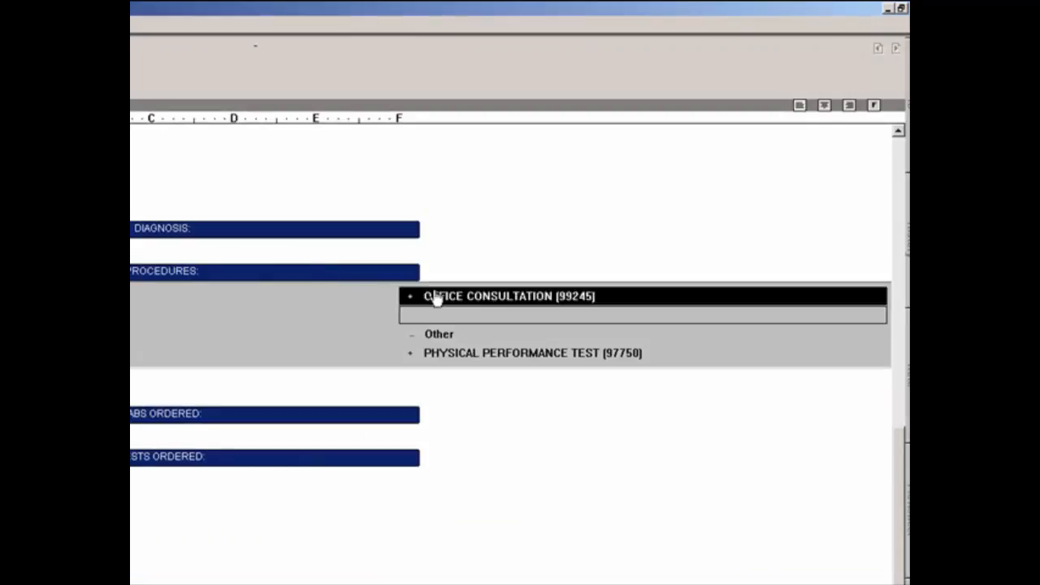
click(435, 316)
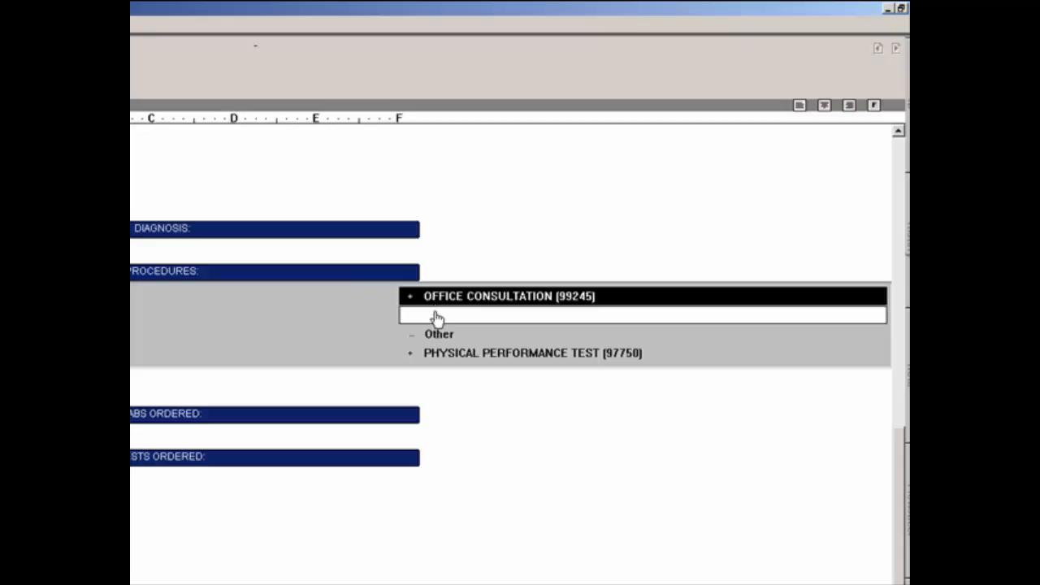
drag(437, 319, 438, 321)
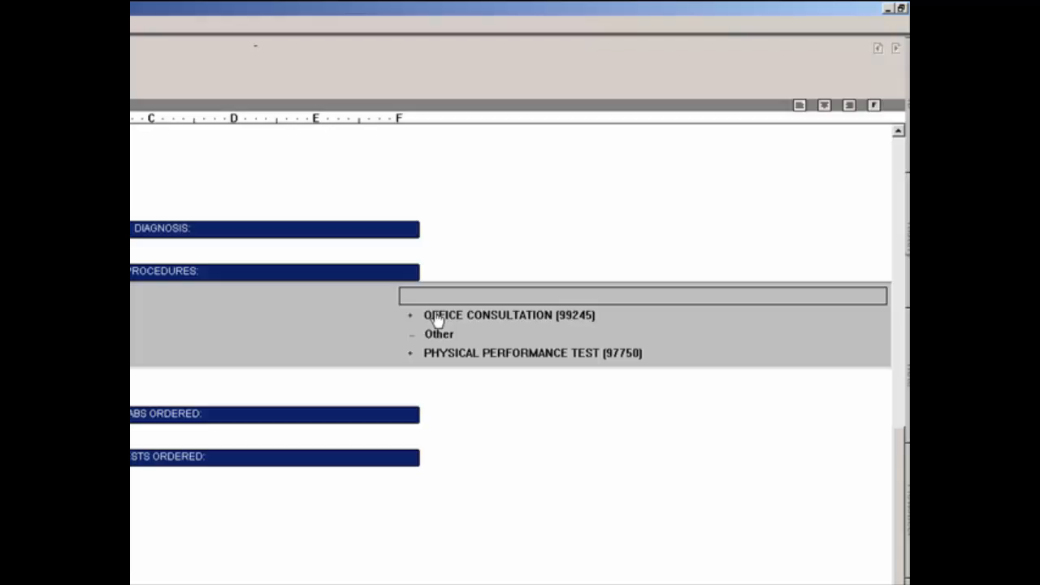
click(438, 339)
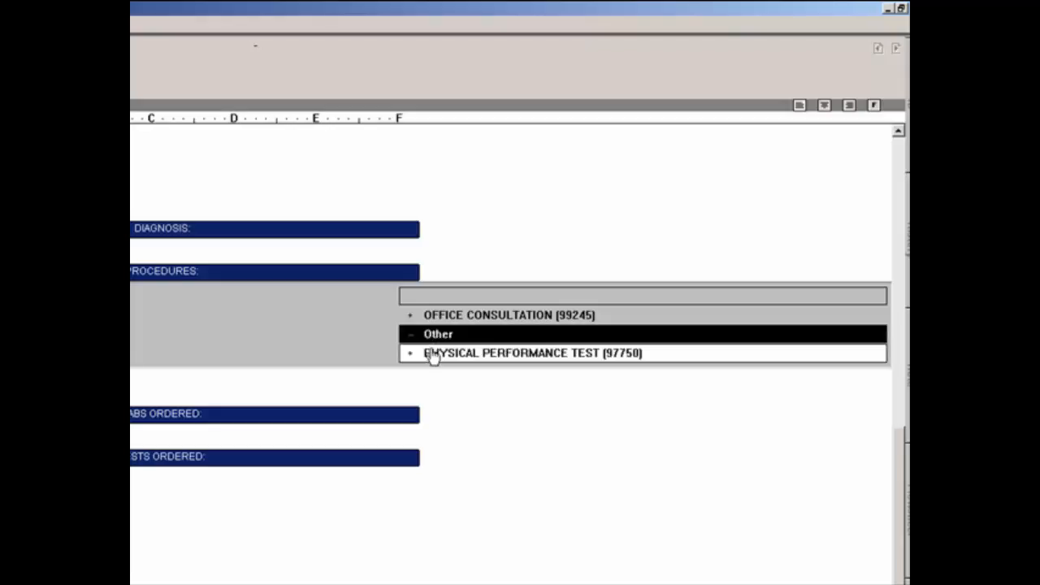
click(432, 357)
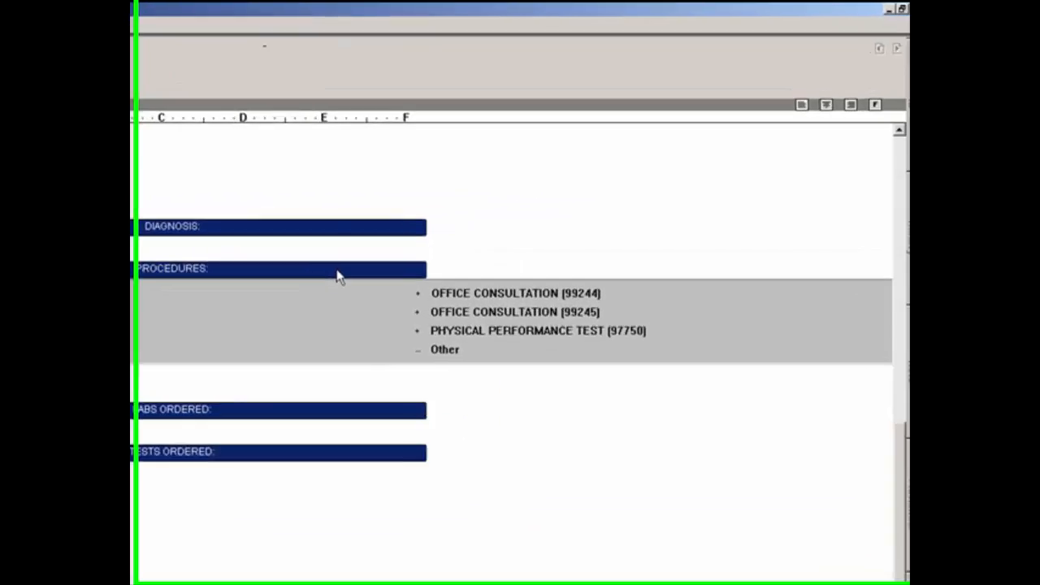
- Clear the PHYSICAL PERFORMANCE TEST (97750) item from the PROCEDURES checklist
right_click(448, 325)
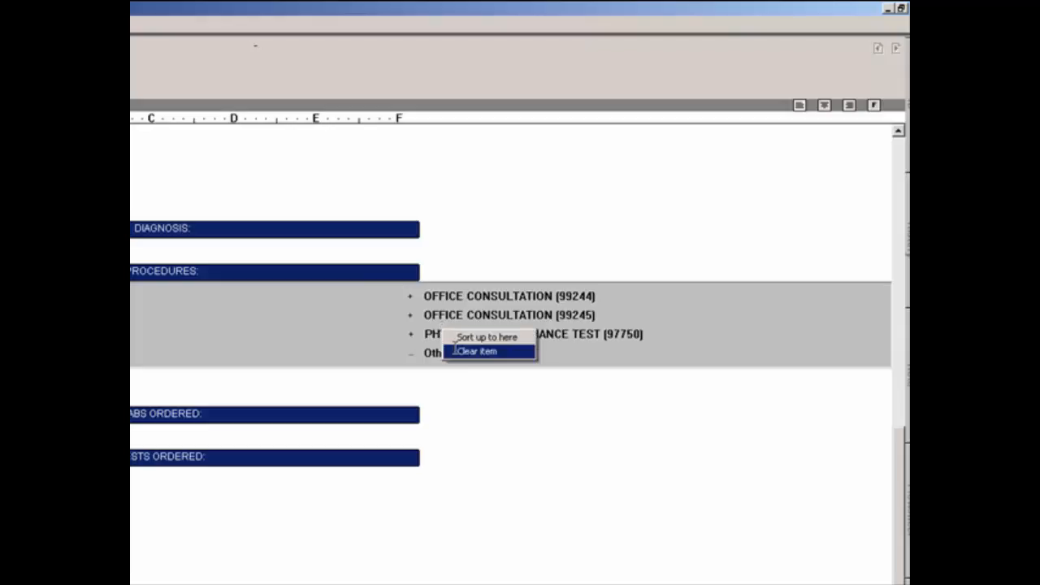
click(455, 351)
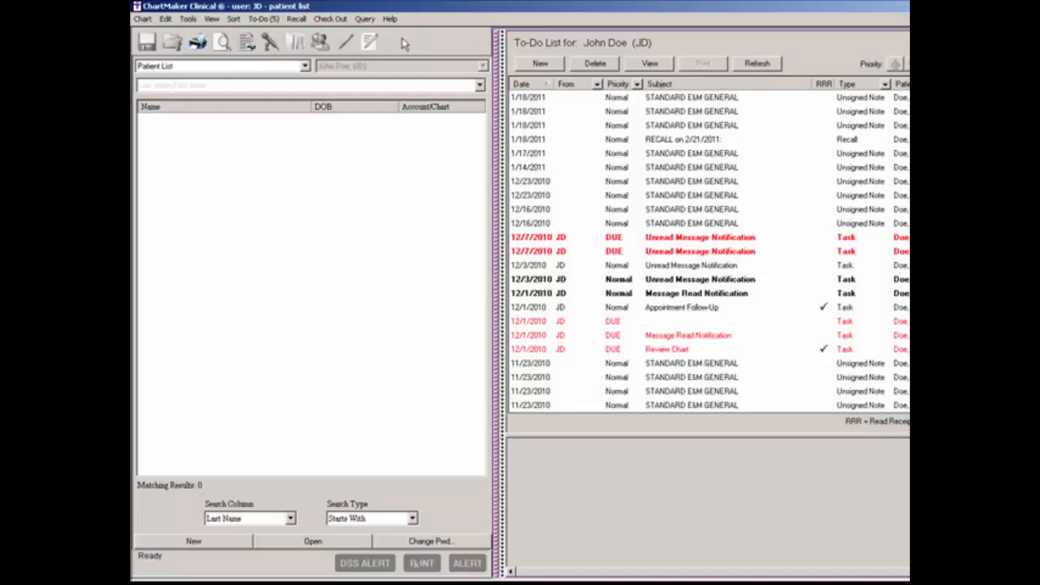
- Open the Meaningful Use Standard E&M General template from the template list, searching for "meaning"
click(215, 18)
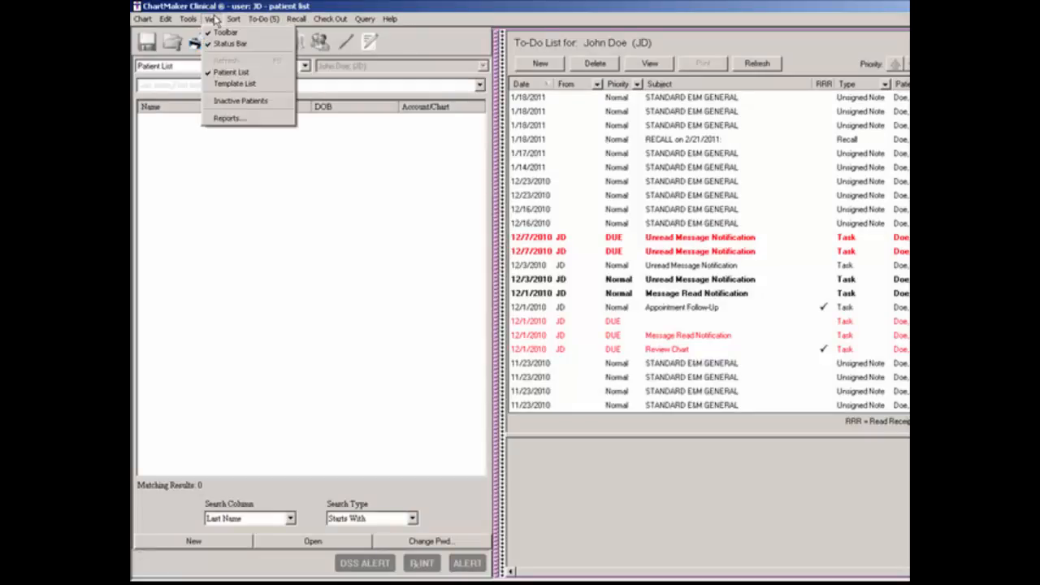
click(232, 84)
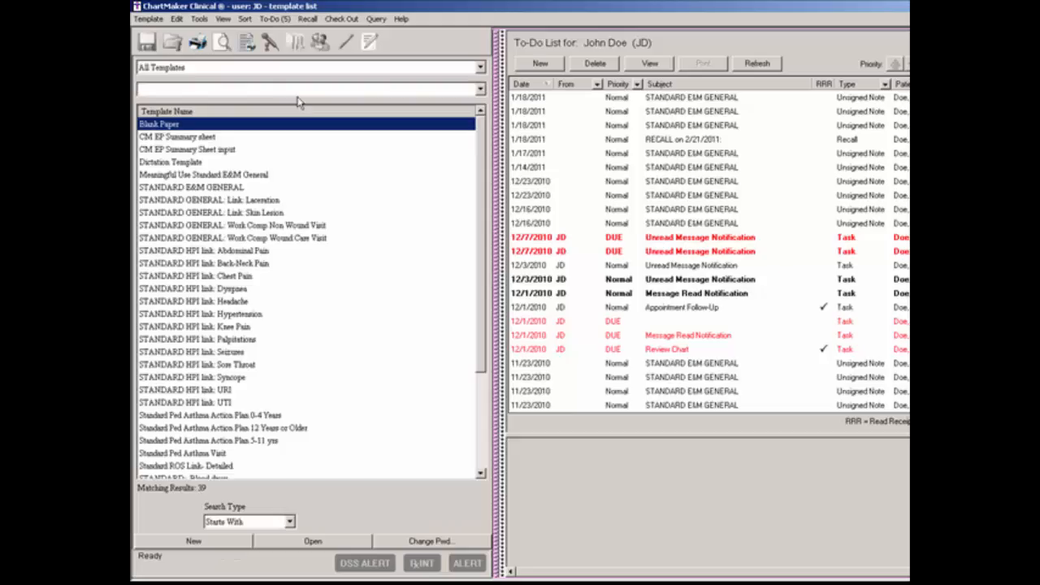
text(meaning)
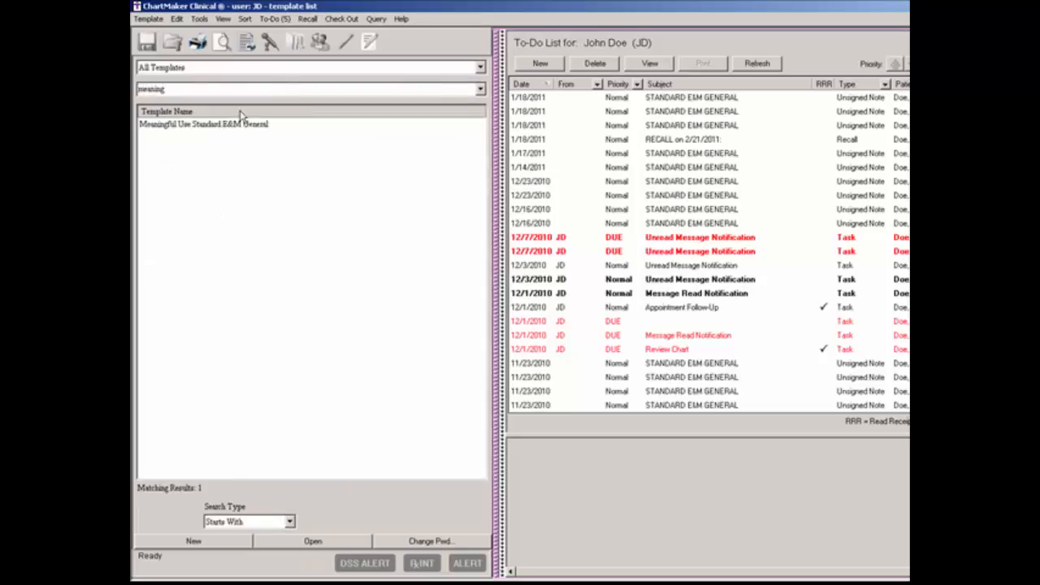
click(241, 125)
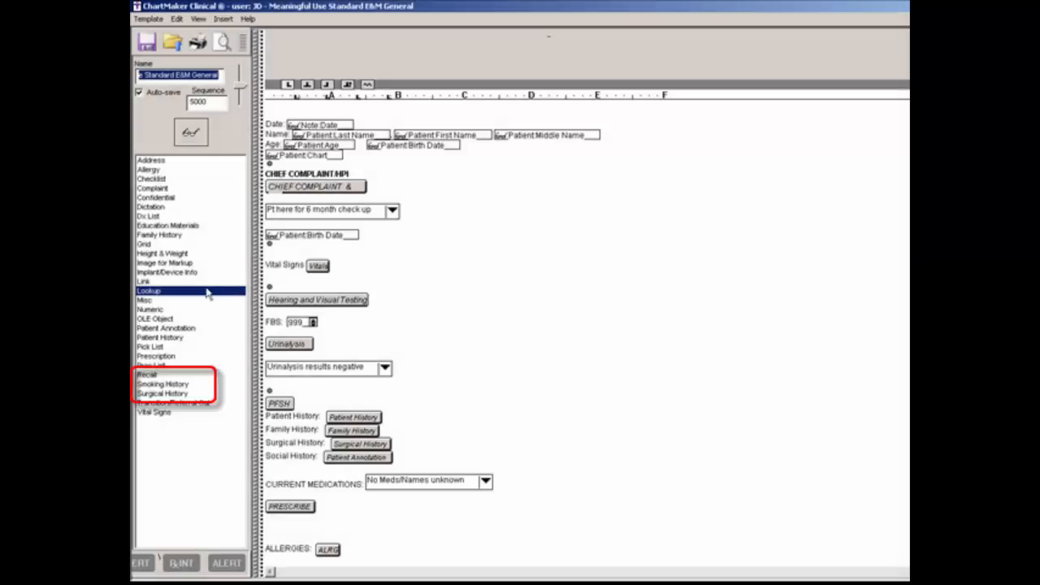
- Insert a Smoking History button on new blank lines between the Vital Signs and Hearing and Visual Testing buttons
click(180, 384)
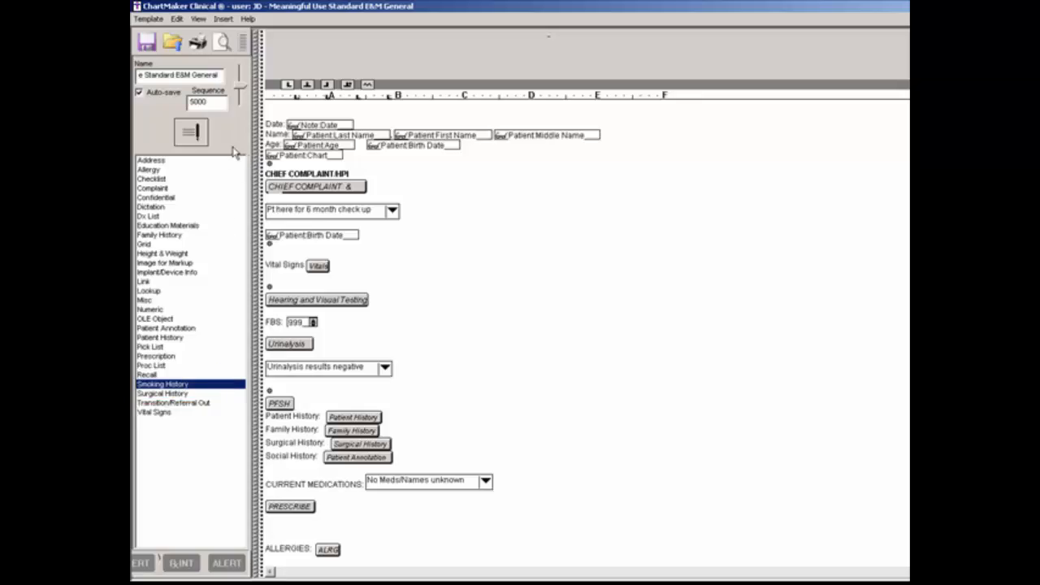
click(286, 276)
key(Return)
key(Return)
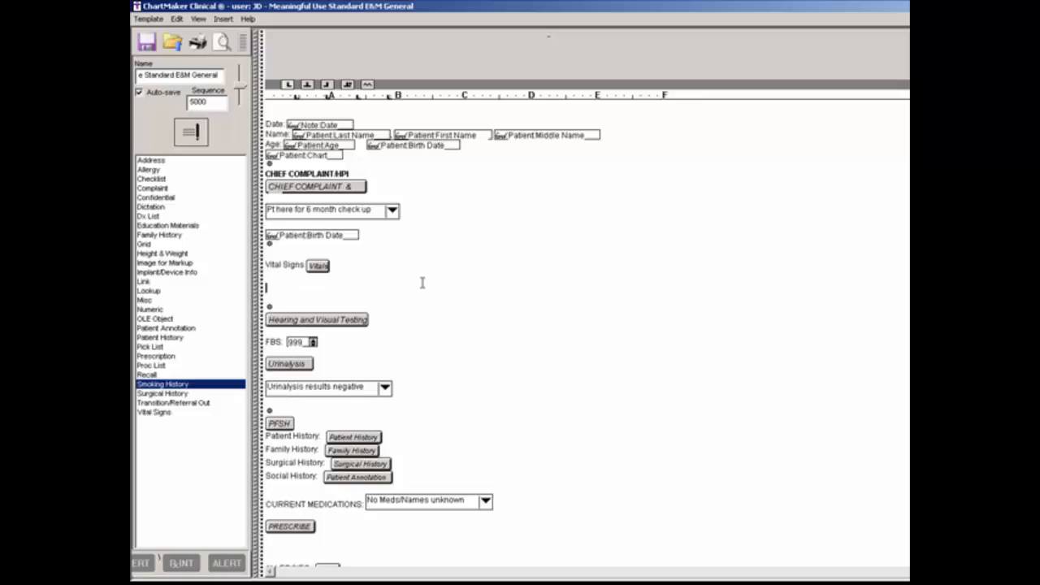
key(Return)
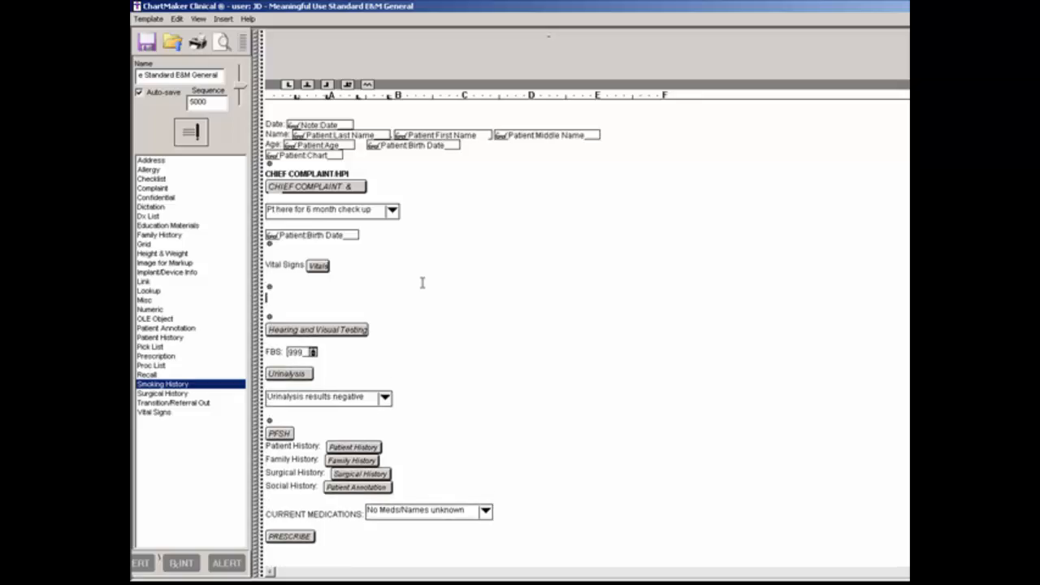
key(Return)
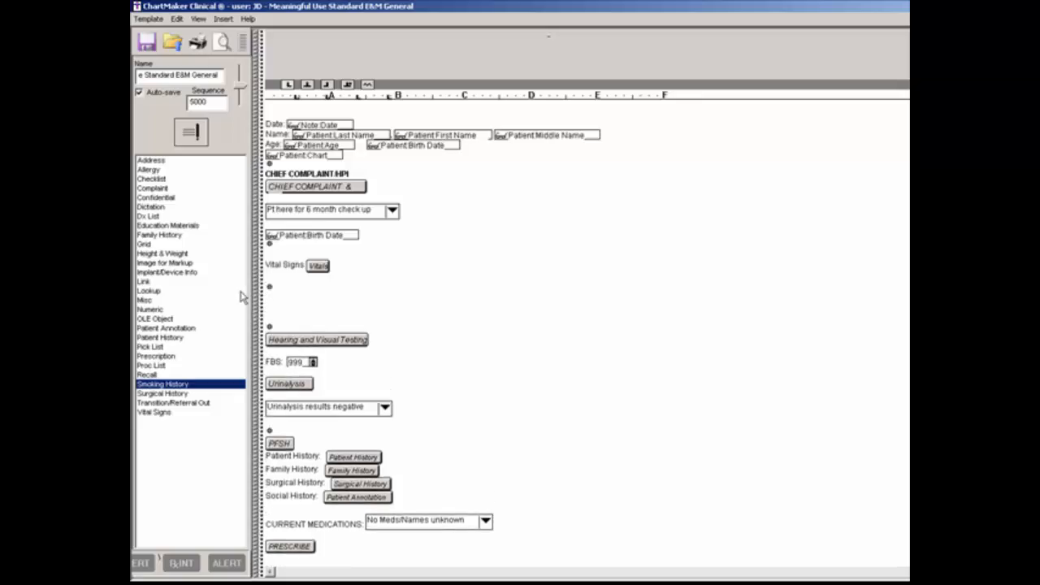
click(200, 143)
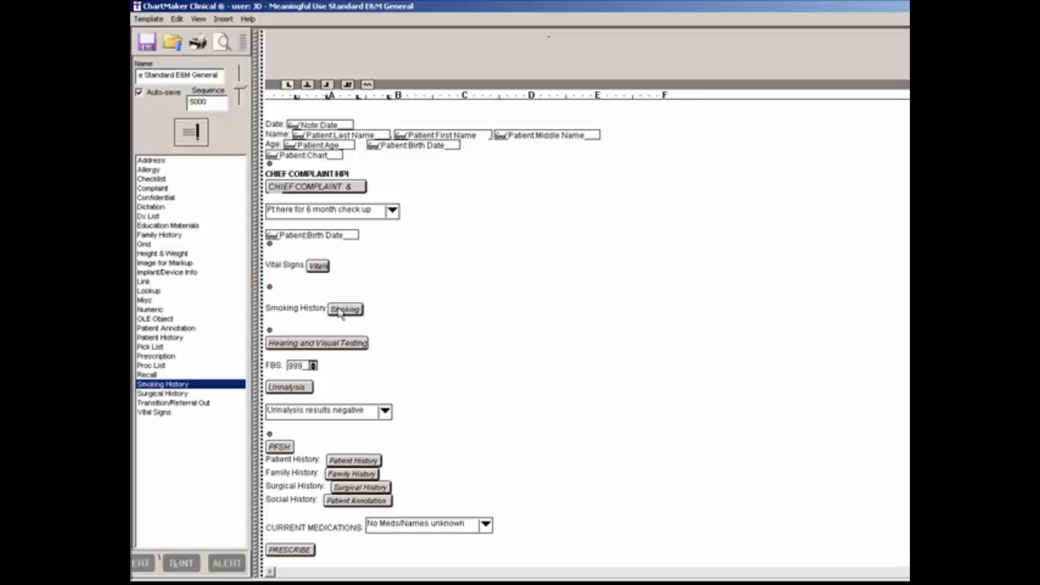
- Enter "Smoking History" as the heading of the Smoking button and save the template
double_click(339, 314)
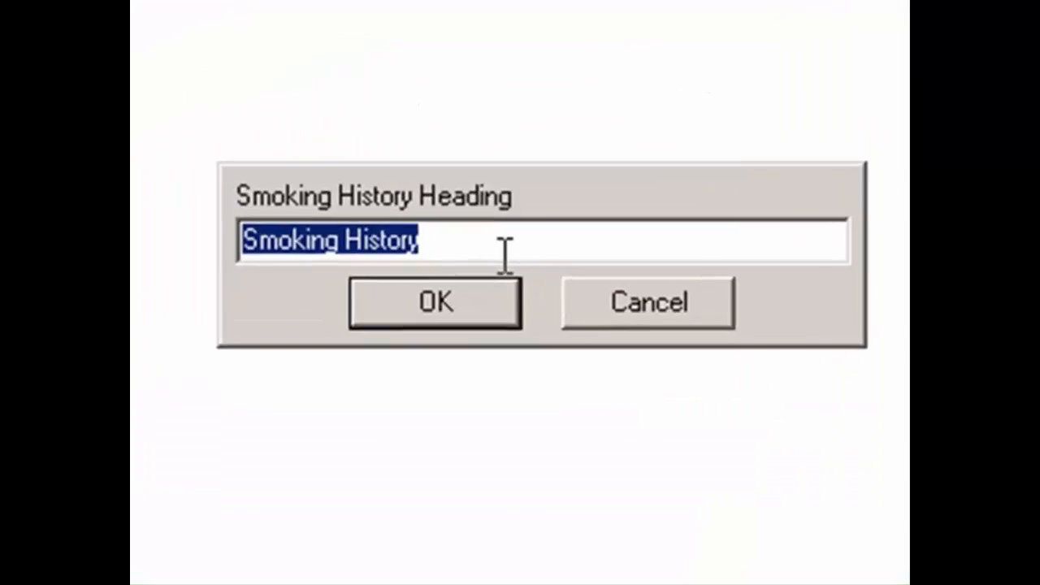
key(Delete)
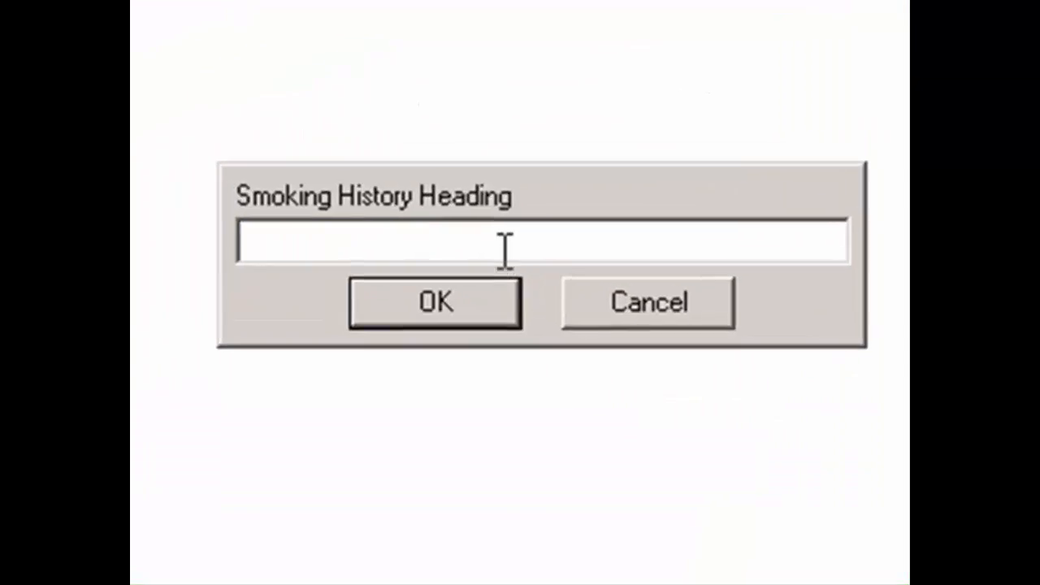
text(Smoking H)
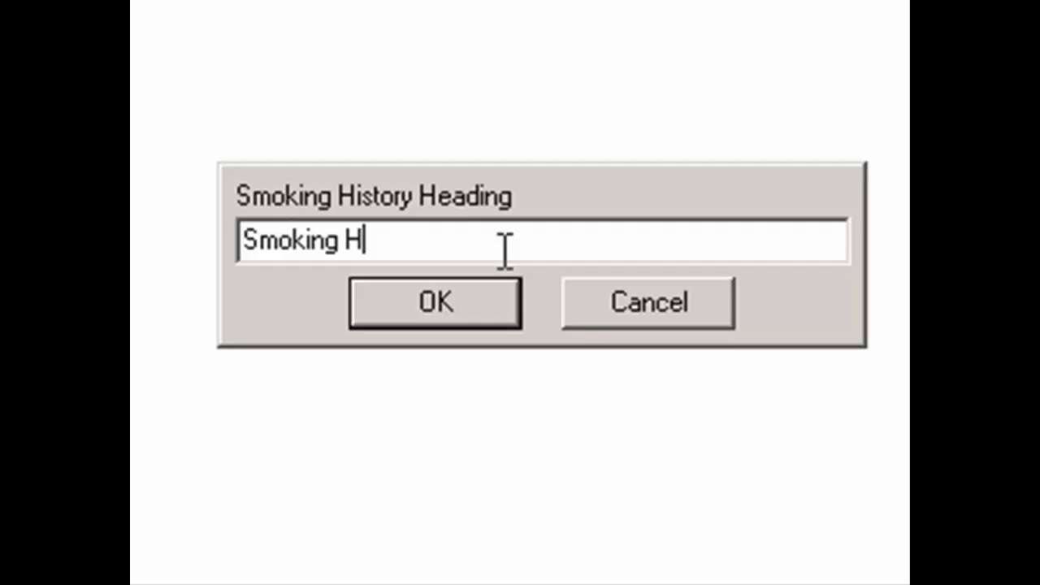
text(istory)
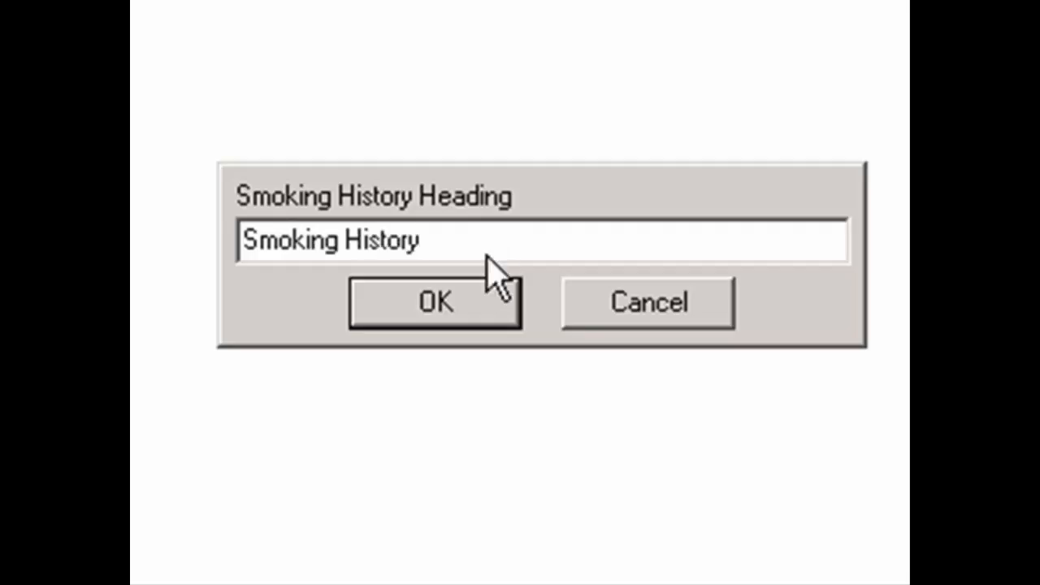
click(436, 306)
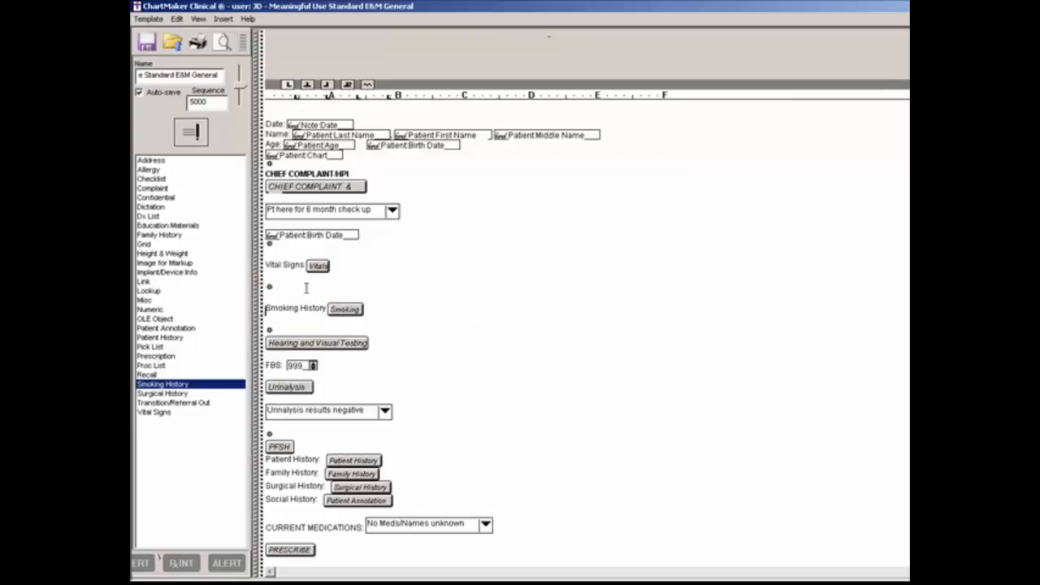
click(150, 43)
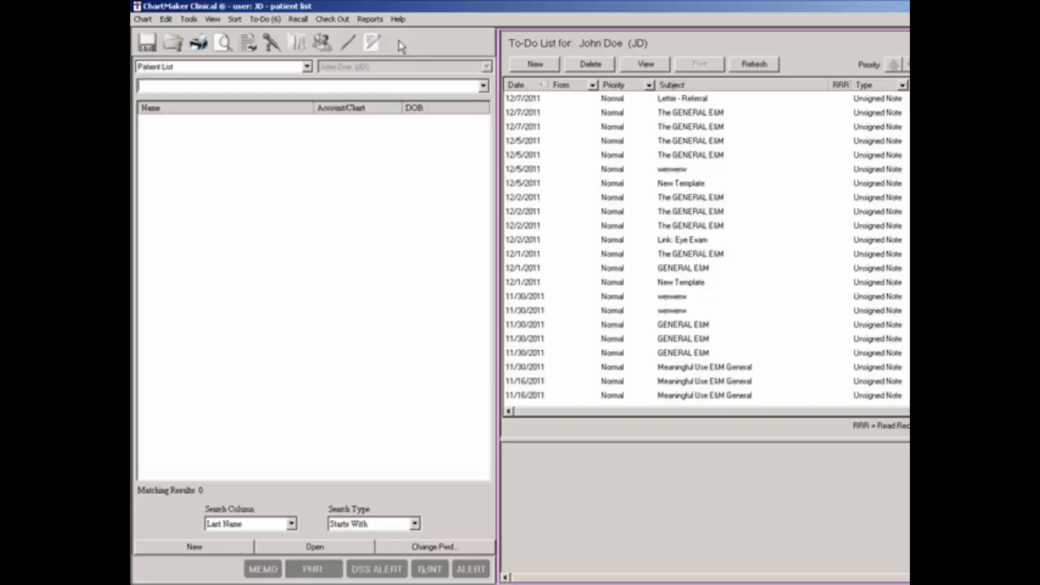
- Open the NEW GENERAL E&M template from the template list, searching for "new"
click(212, 19)
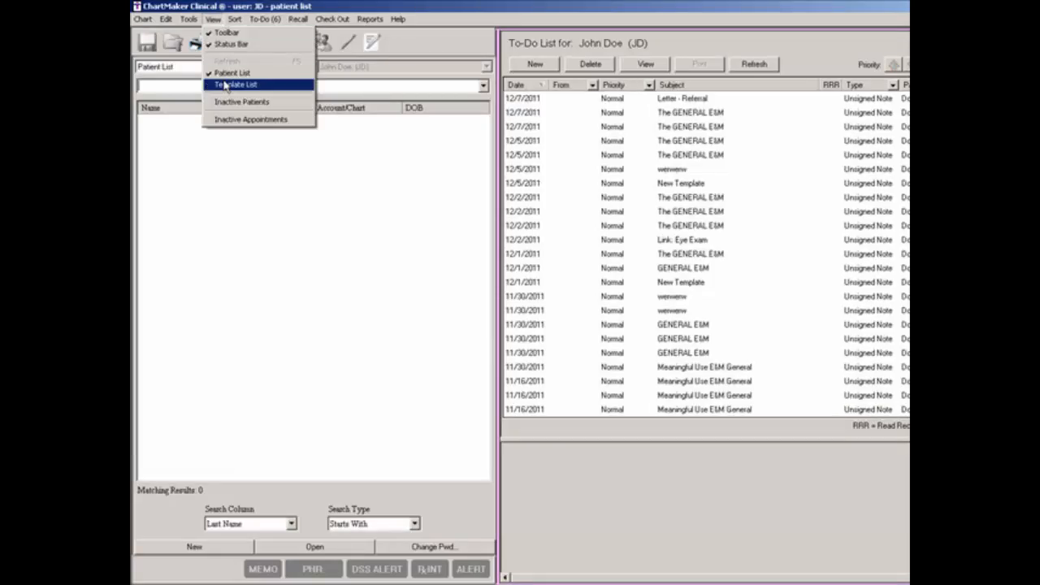
click(225, 85)
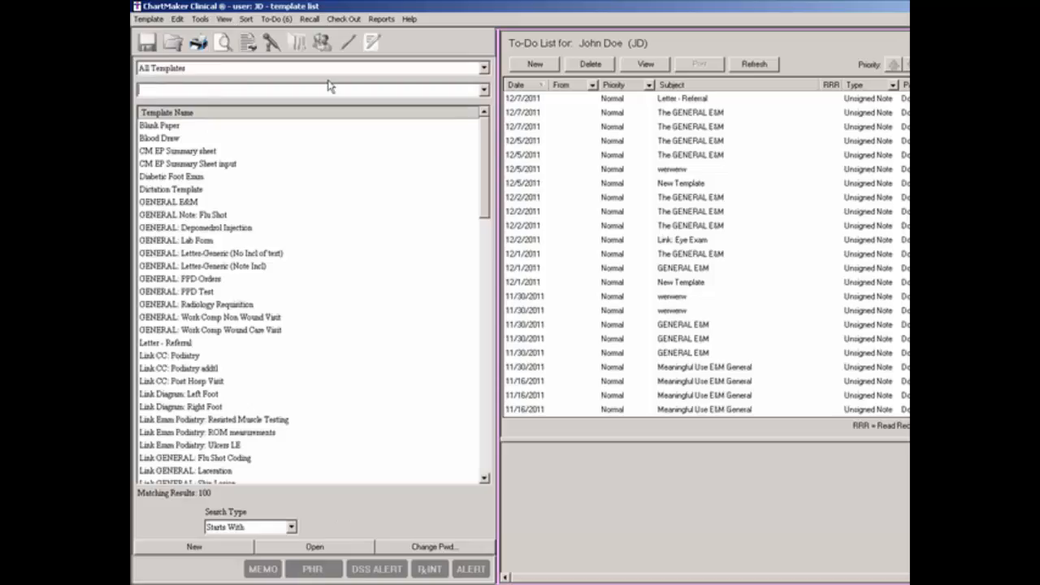
text(new)
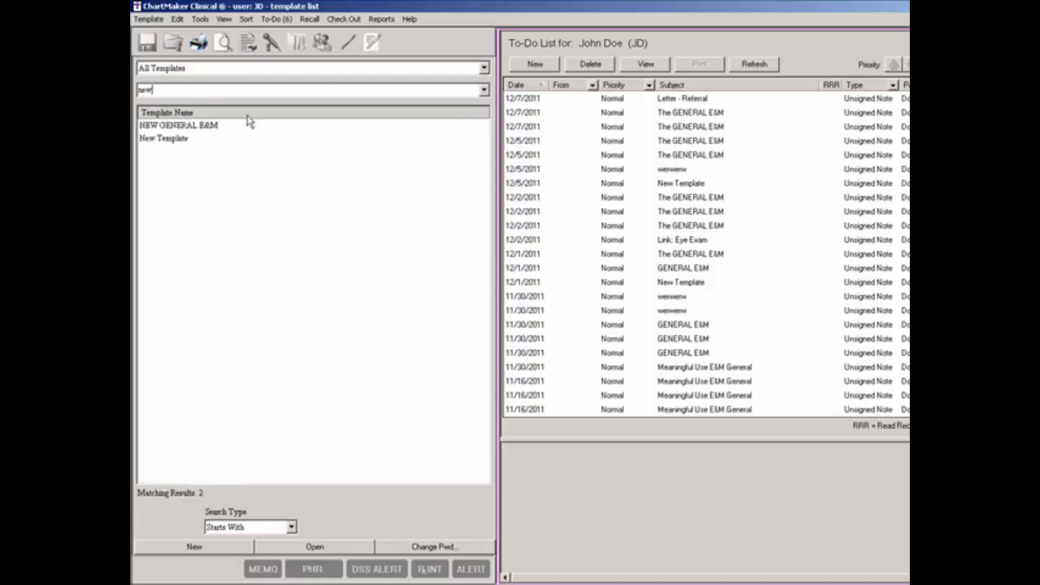
click(204, 131)
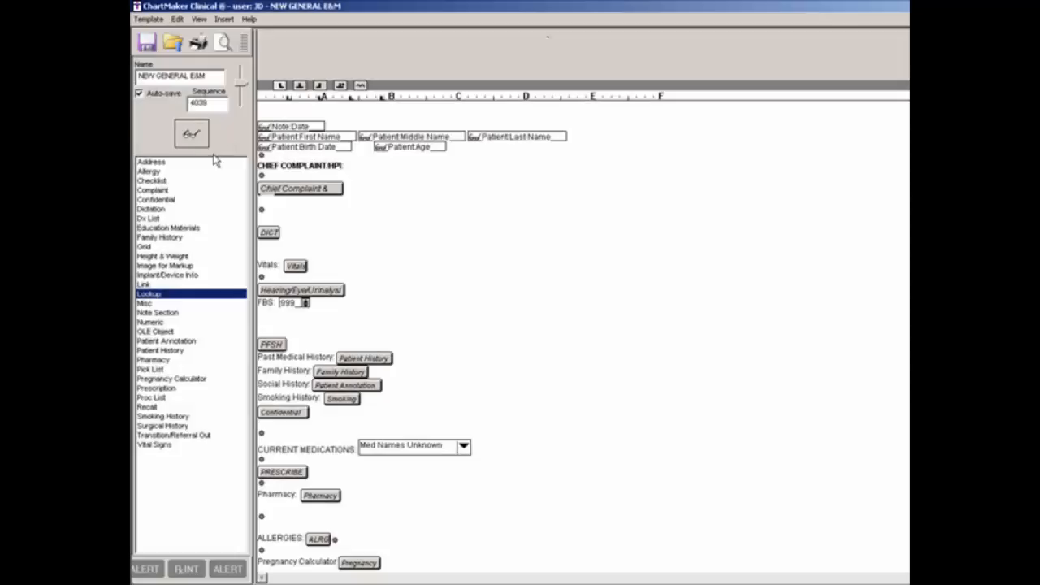
- Insert a Surgical History button on a new line between Family History and Social History
click(166, 426)
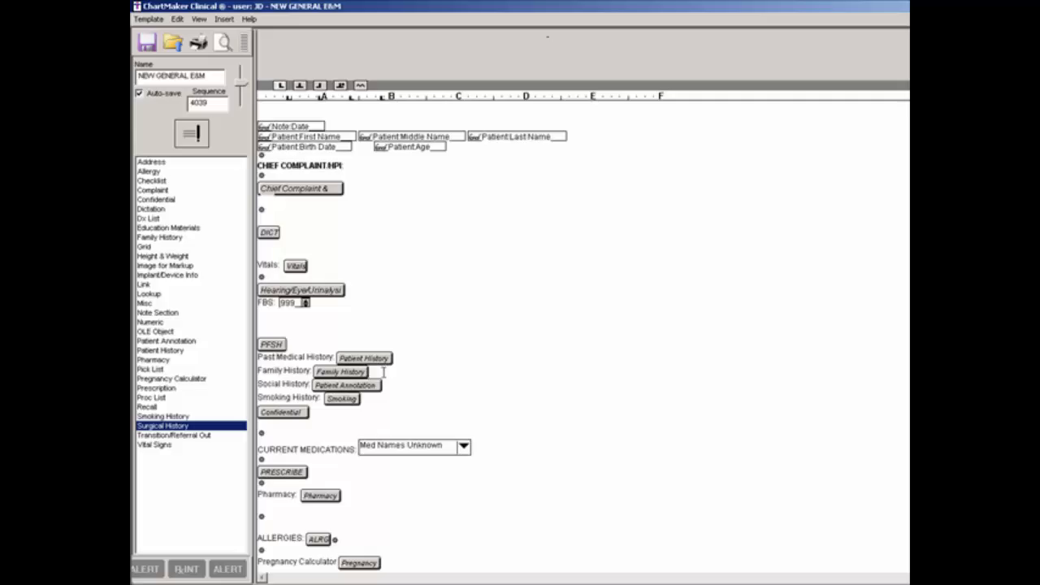
key(Return)
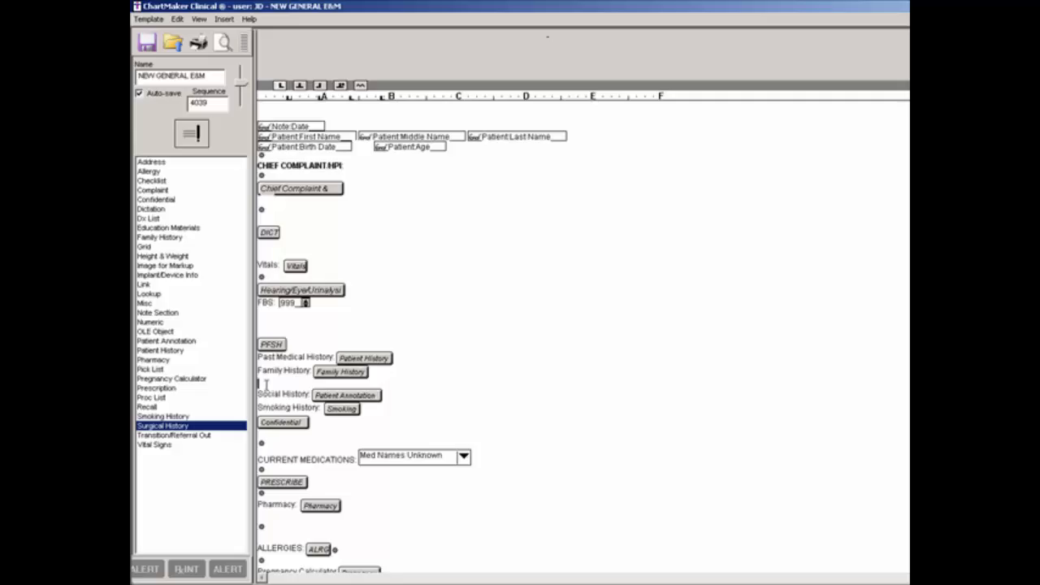
click(200, 140)
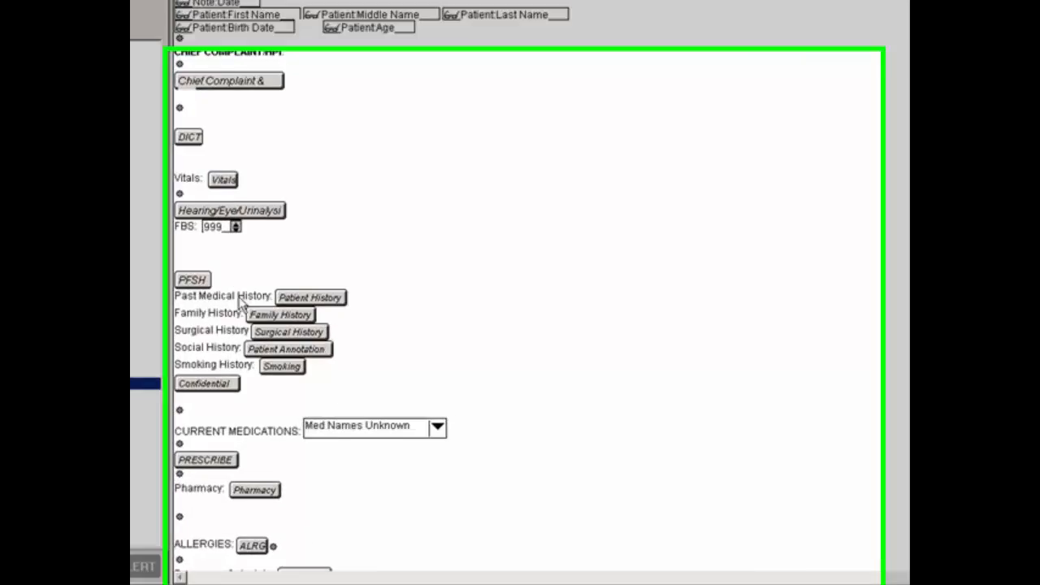
- Set the heading of the Surgical History button to "Surgical History:"
click(323, 378)
double_click(242, 306)
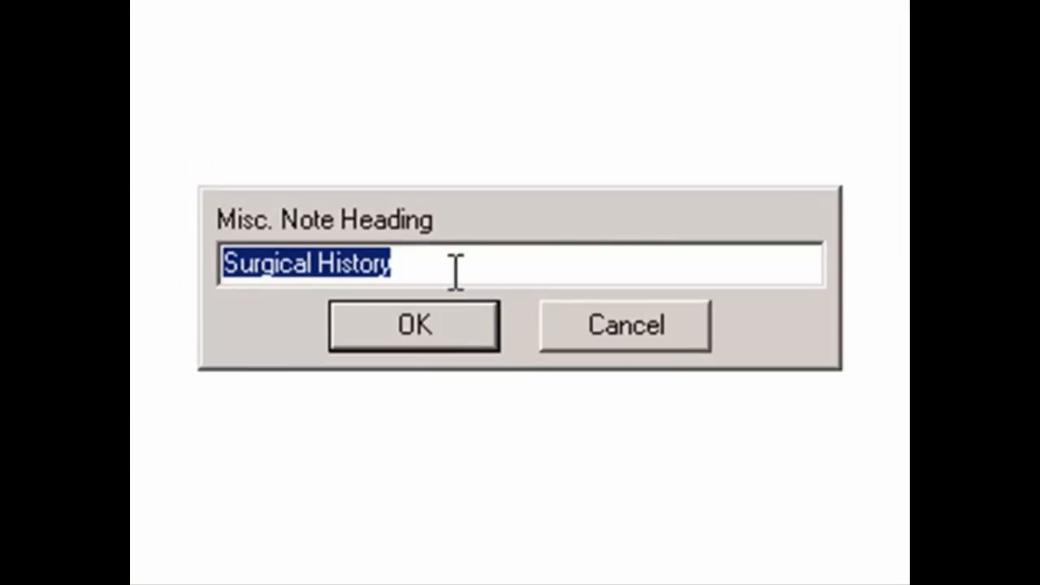
click(455, 269)
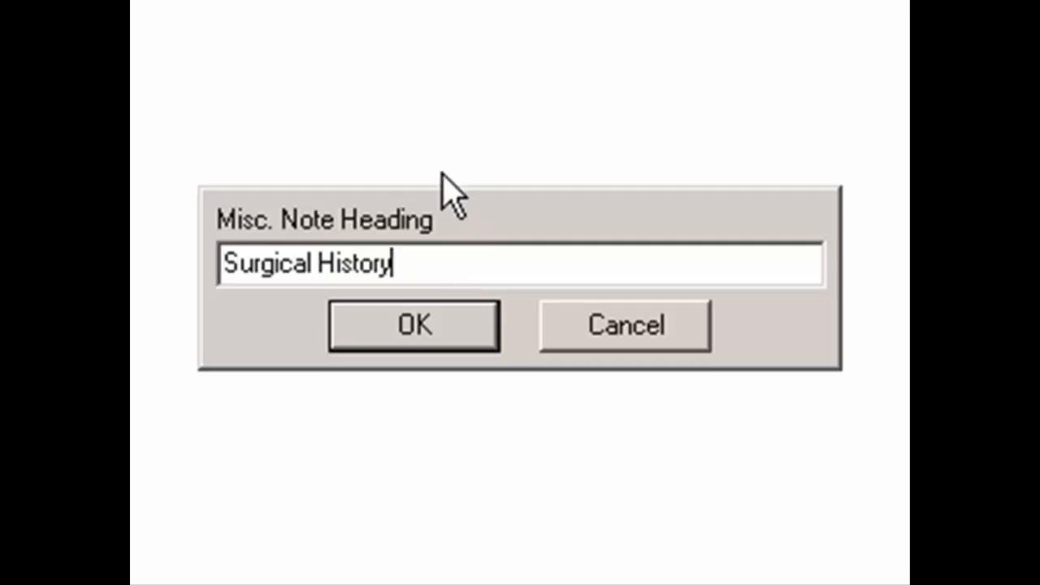
text(:)
click(412, 345)
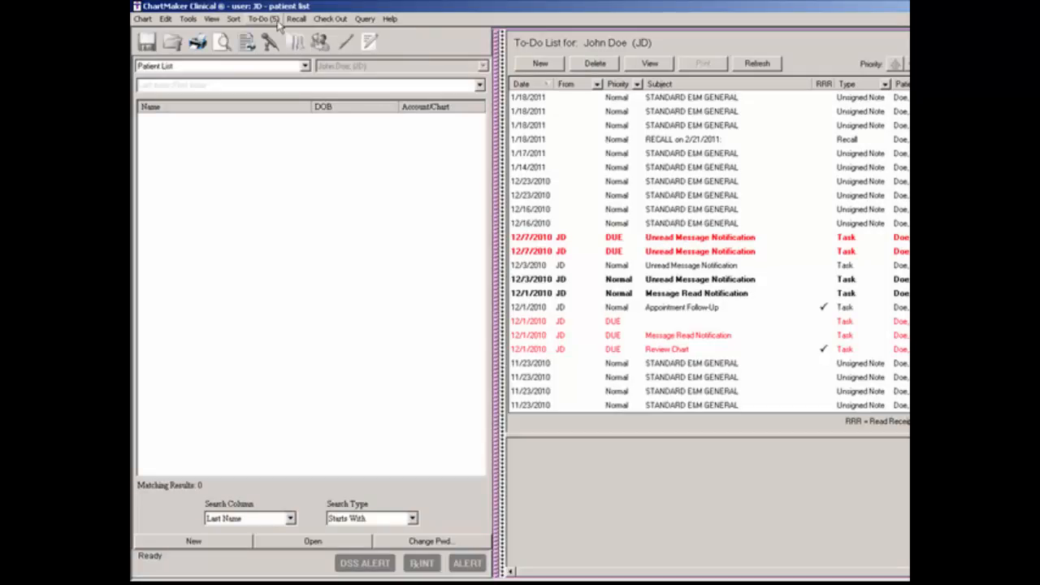
- Search the template list for "meaning" and reopen the Meaningful Use Standard E&M General template
click(212, 19)
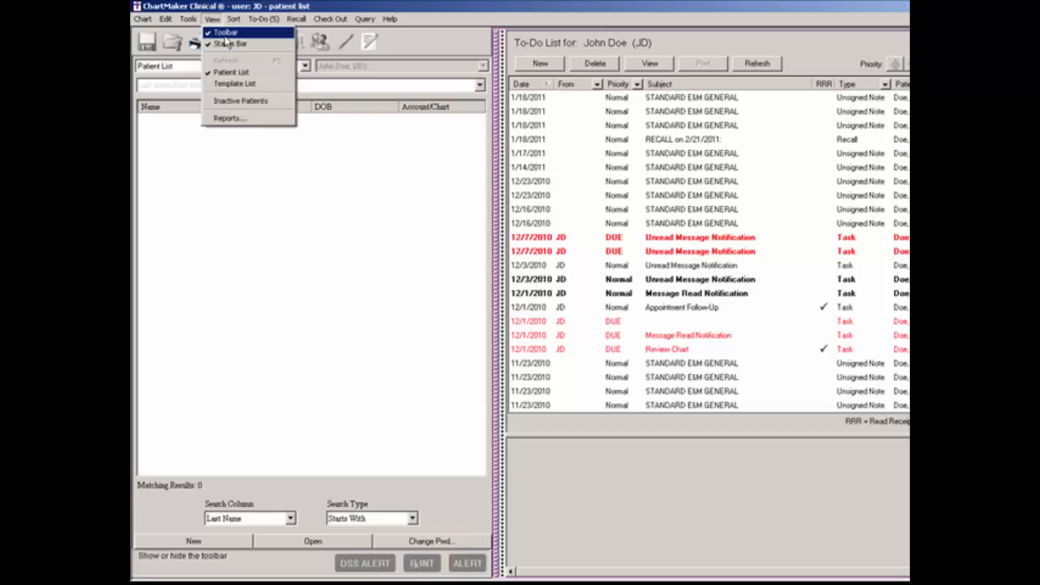
click(231, 84)
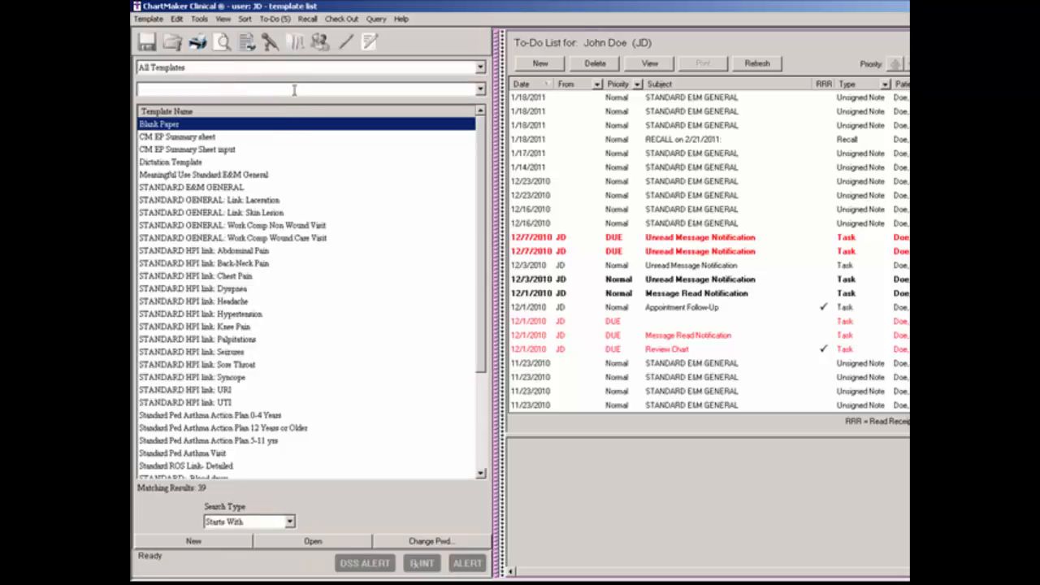
text(meaning)
click(241, 125)
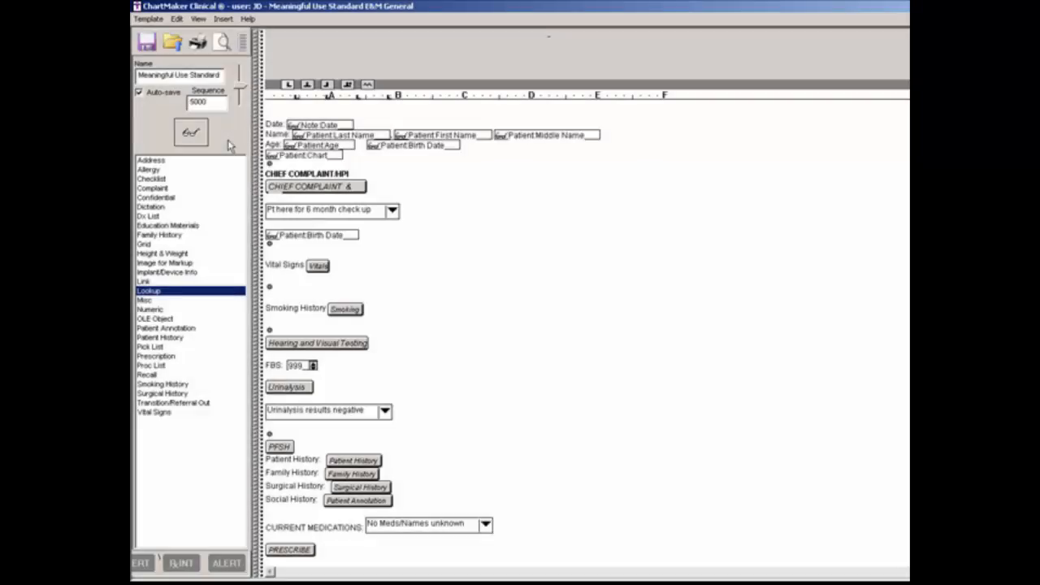
- Insert a Transition/Referral Out button on new blank lines between the Next Appointment pick list and the CODES-OFFICE button
click(191, 402)
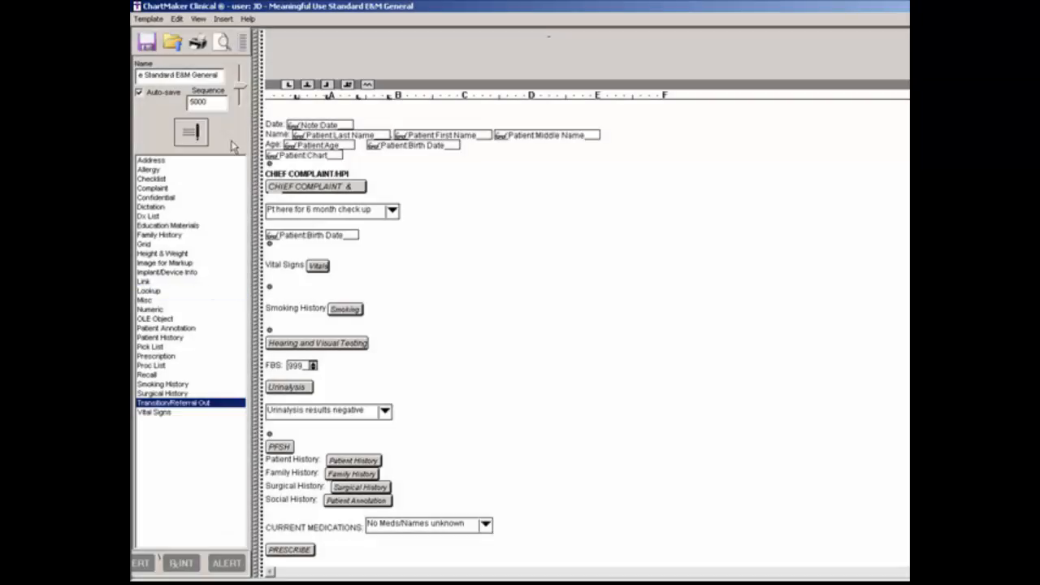
scroll(488, 325, down, 9)
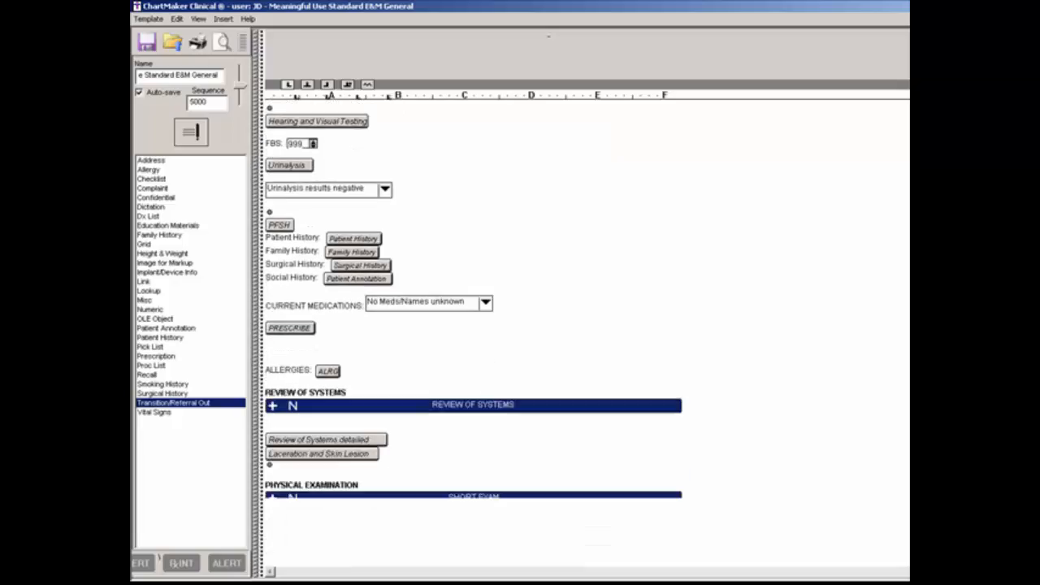
scroll(471, 325, down, 10)
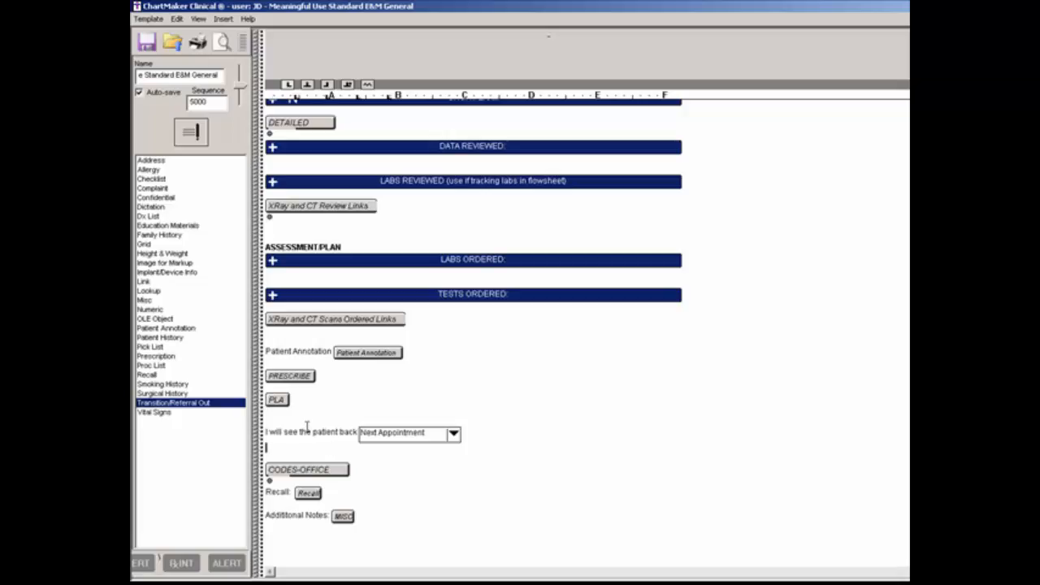
key(Return)
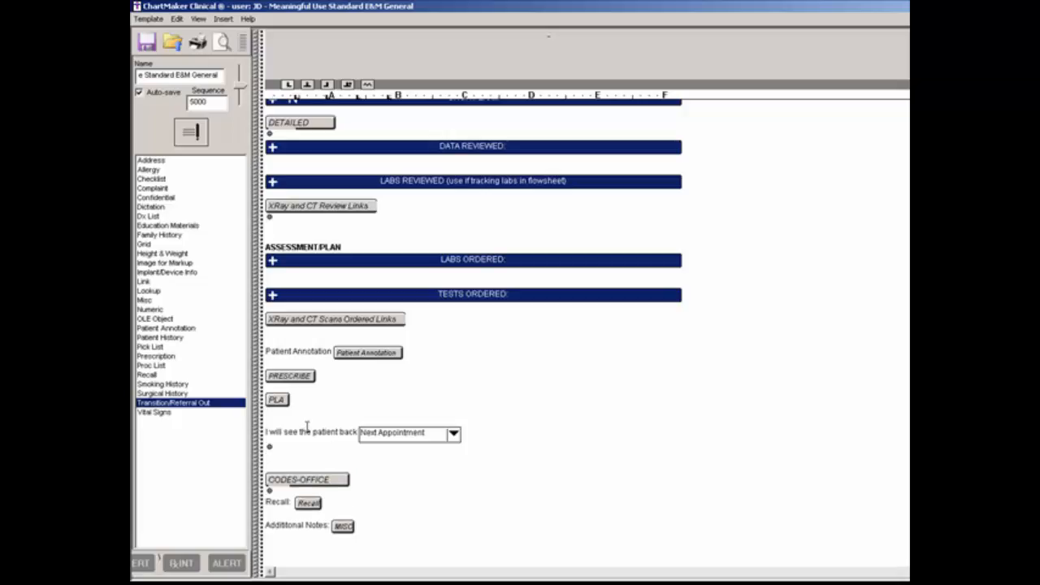
key(Return)
key(Return)
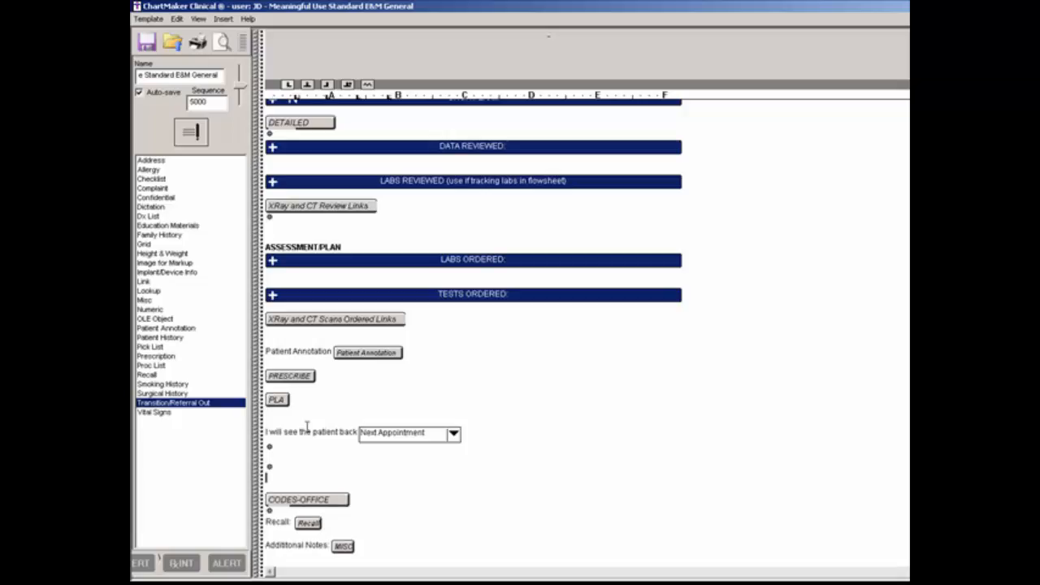
key(Up)
key(Return)
key(Return)
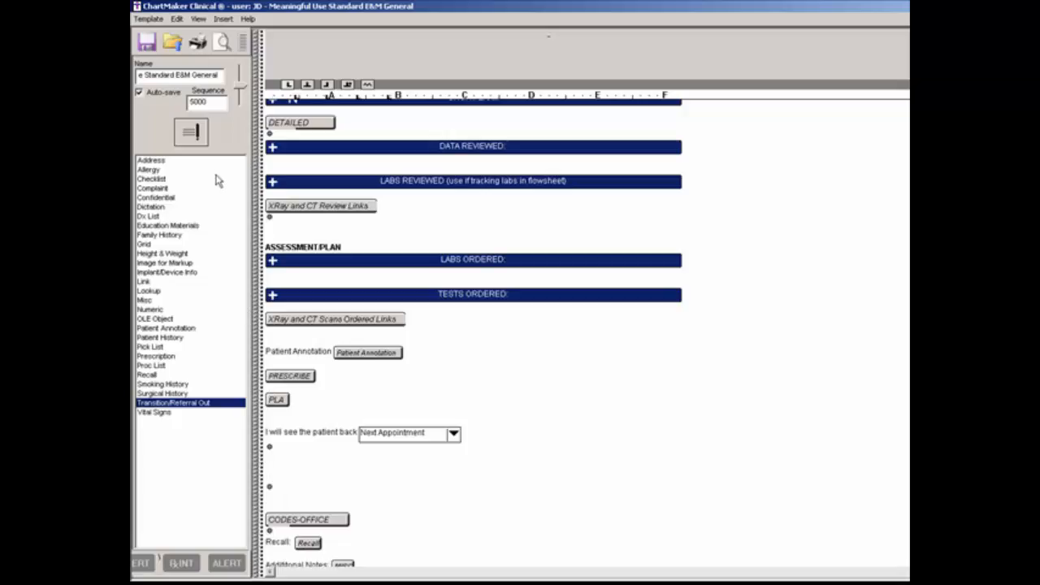
click(202, 140)
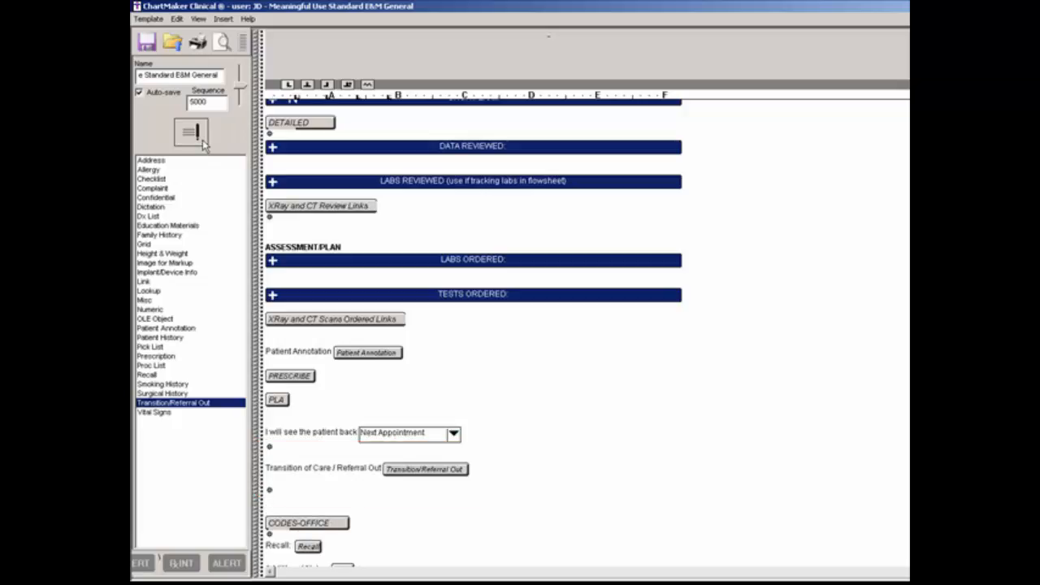
- Set the heading of the Transition/Referral Out button to "Transition of Care / Referral Out"
double_click(446, 471)
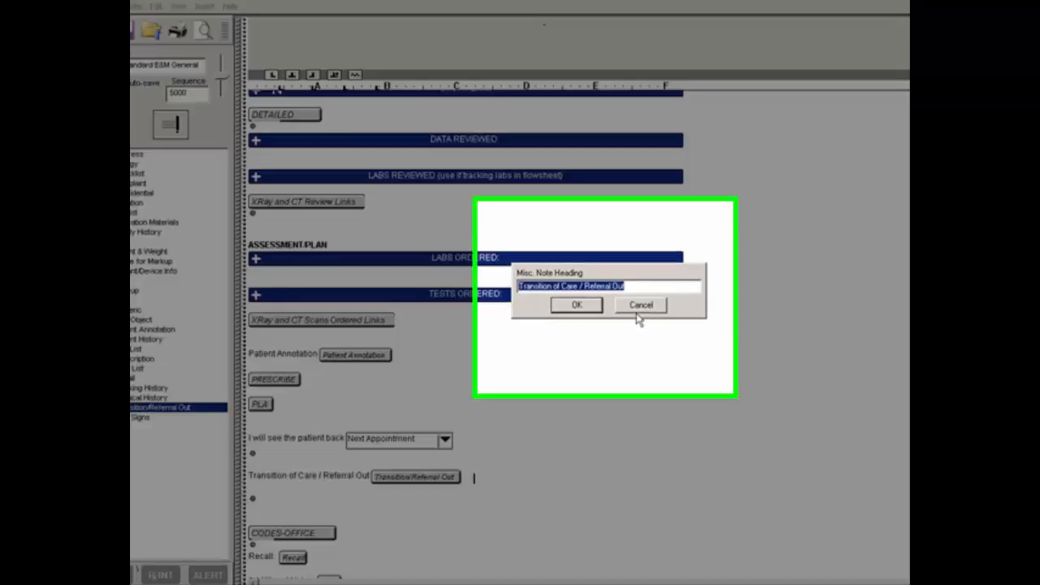
text(Transi)
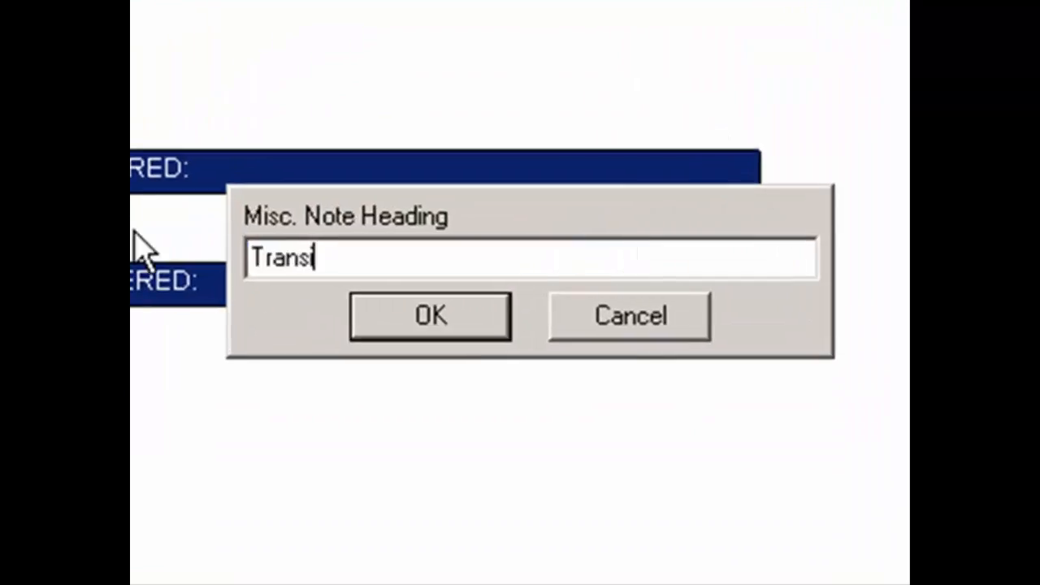
text(tion of Care )
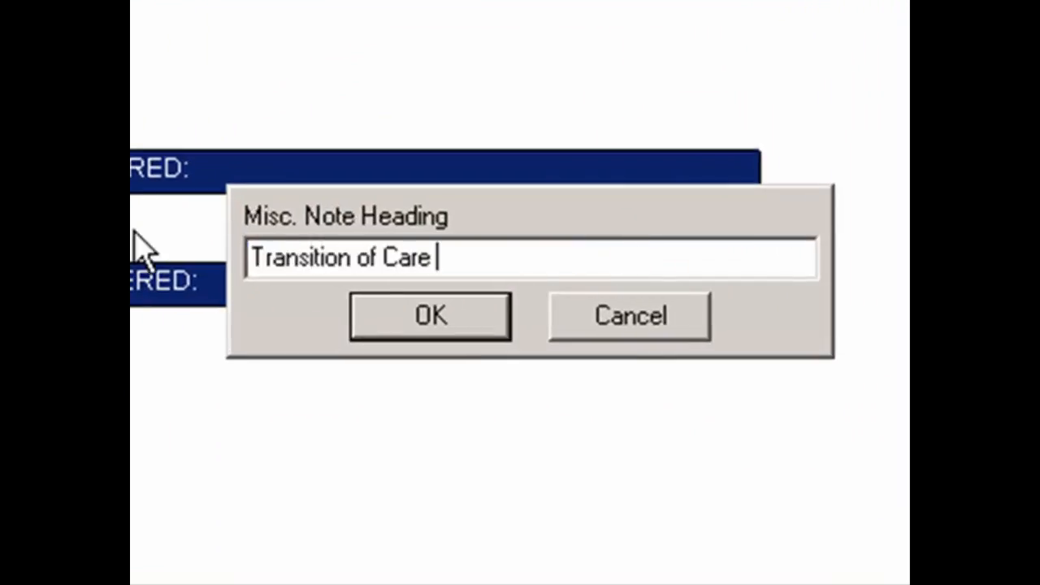
text(/ Referral )
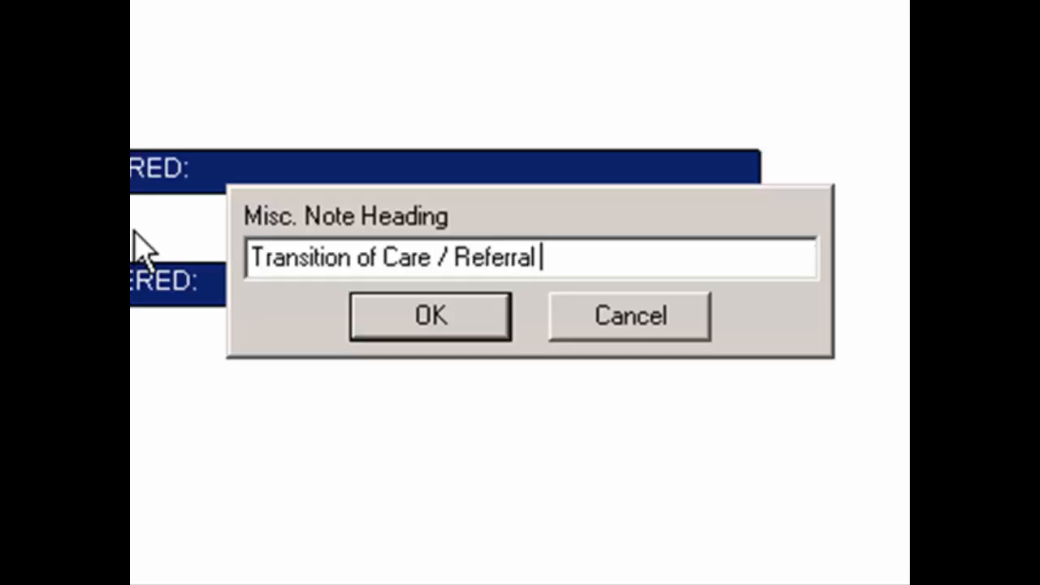
text(Out)
click(429, 313)
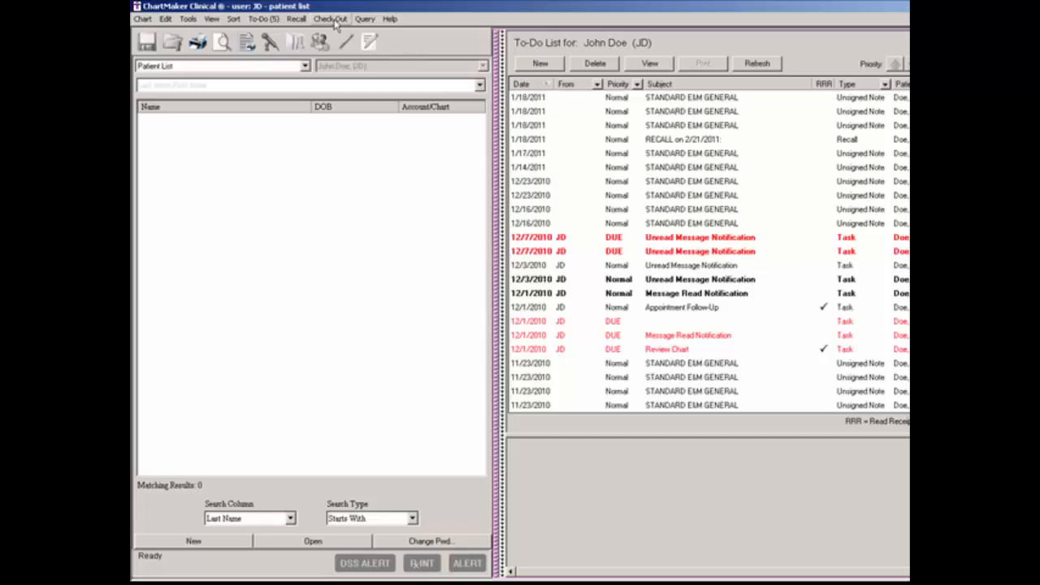
- Show the template list, search it for "meaning" and open the Meaningful Use Standard E&M General template
click(212, 18)
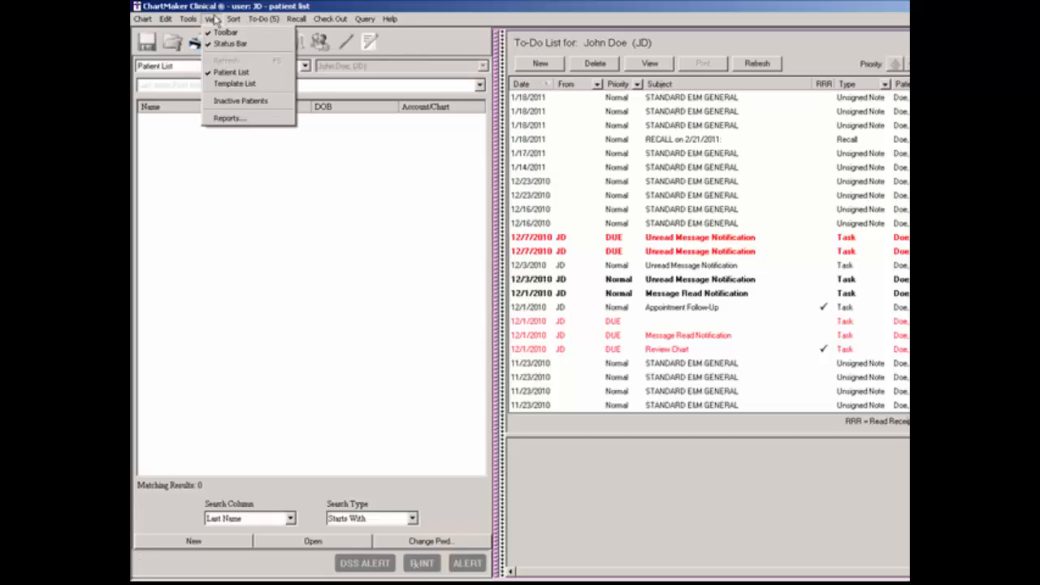
click(230, 85)
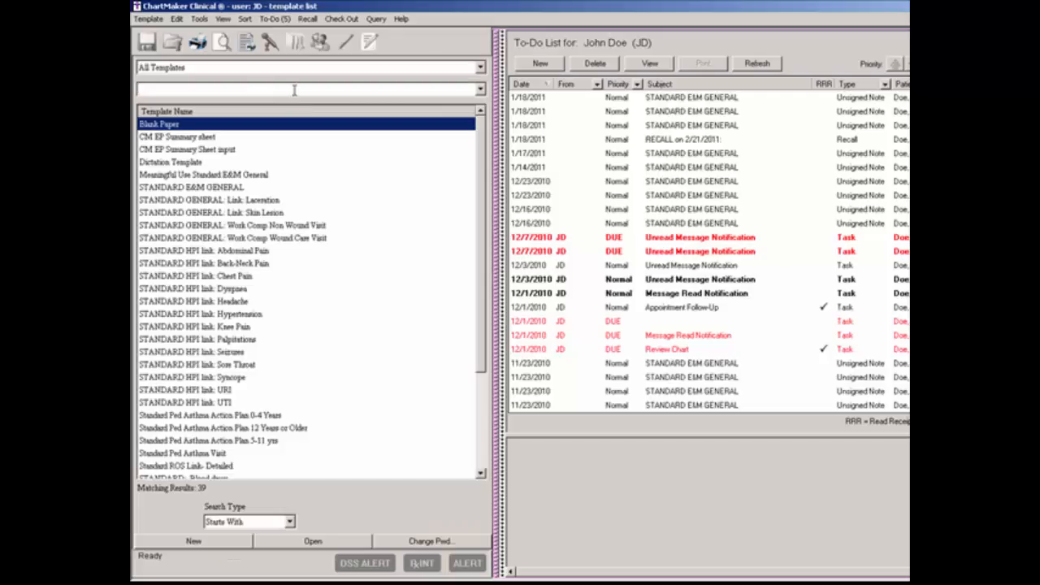
text(meaning)
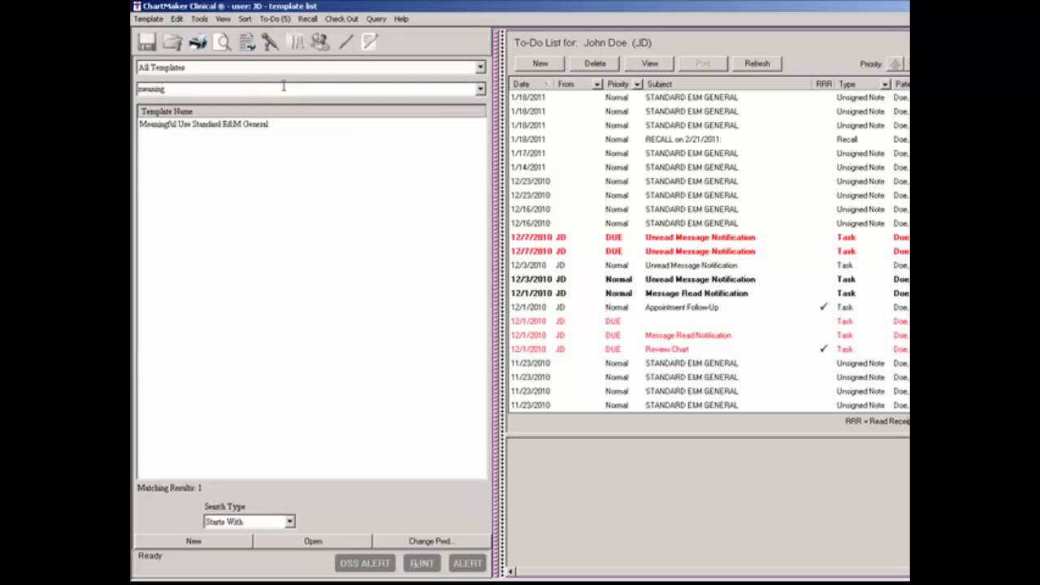
click(242, 125)
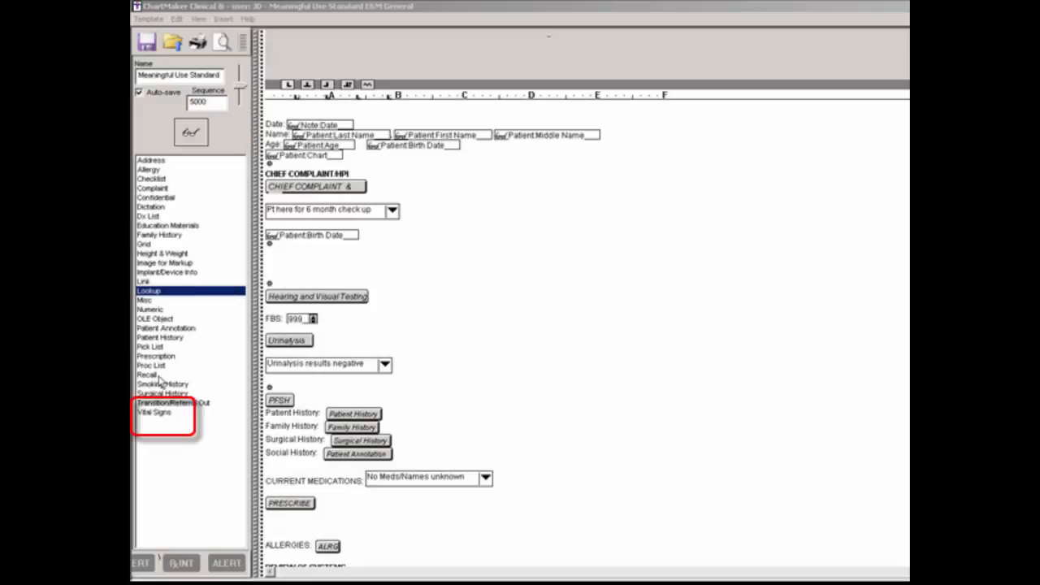
- Insert a Vital Signs button between the Patient Birth Date lookup and Hearing and Visual Testing, with the heading "Vital Signs"
click(155, 414)
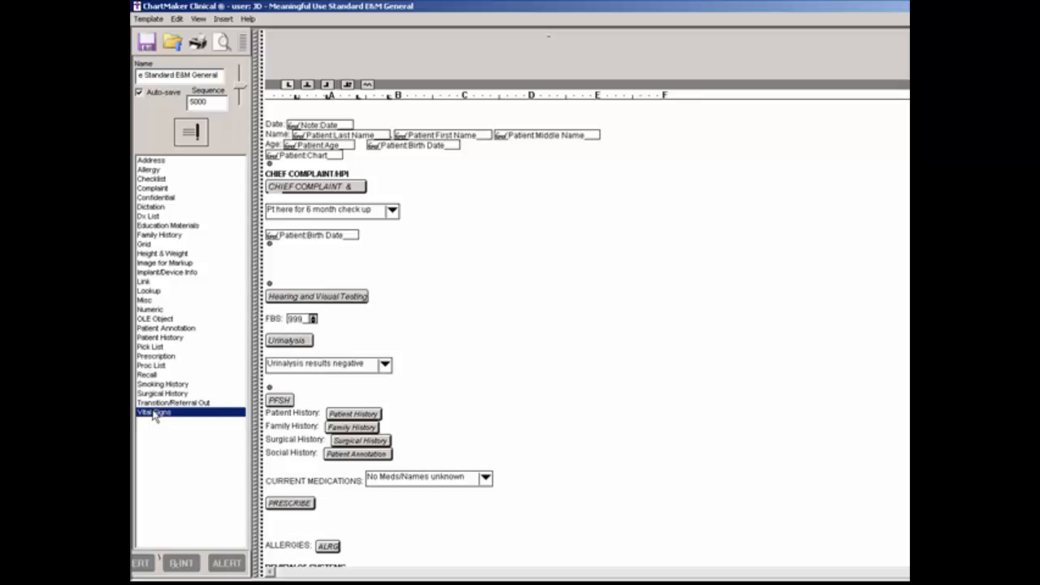
click(199, 143)
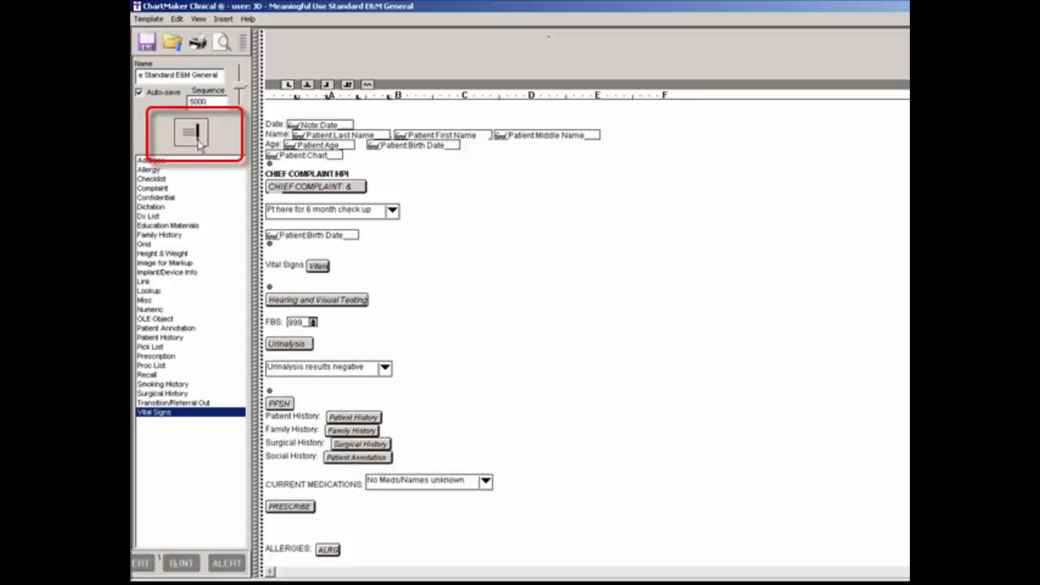
double_click(321, 269)
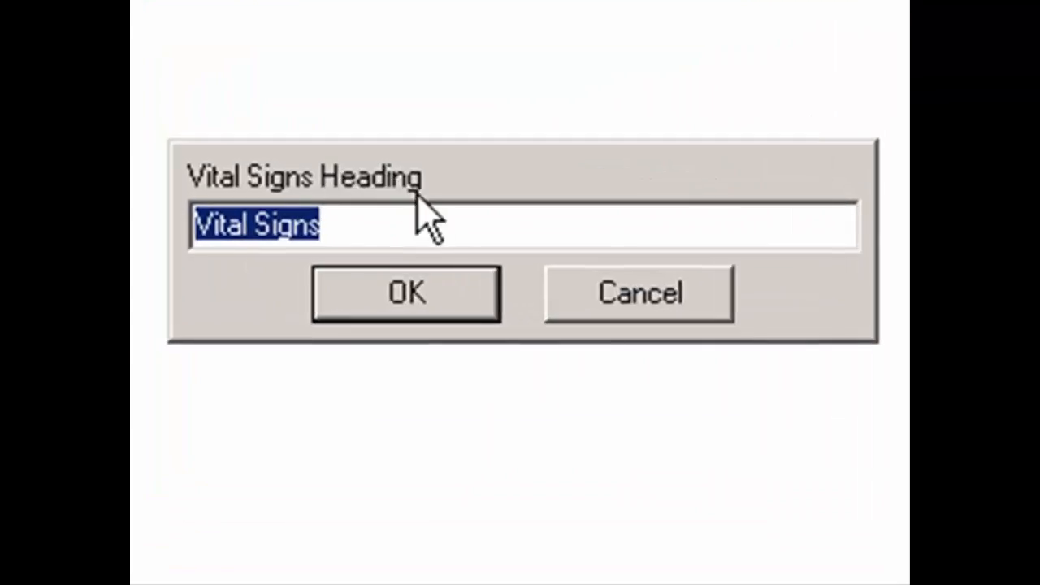
text(Vital Signs)
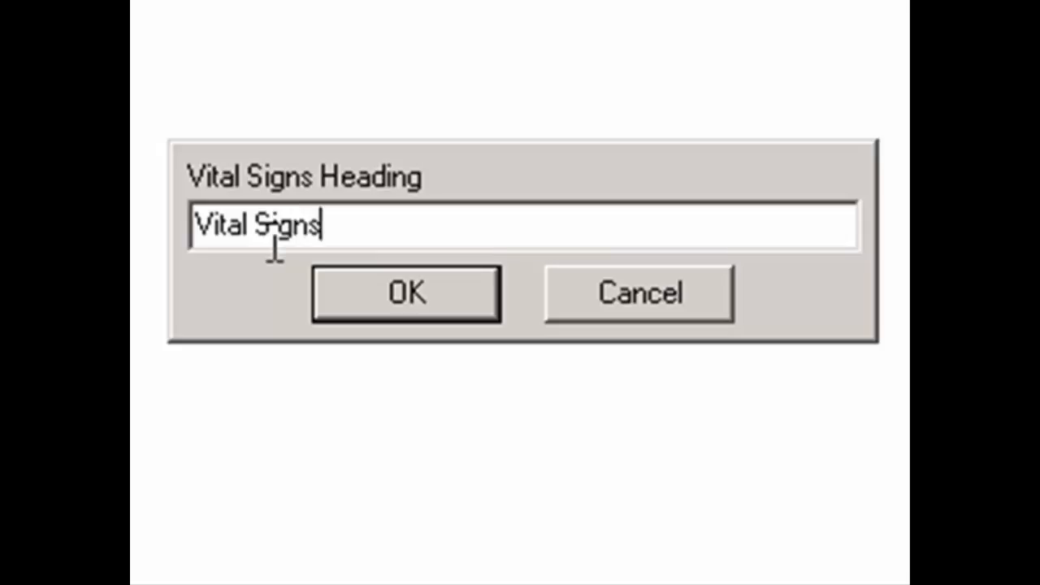
click(410, 281)
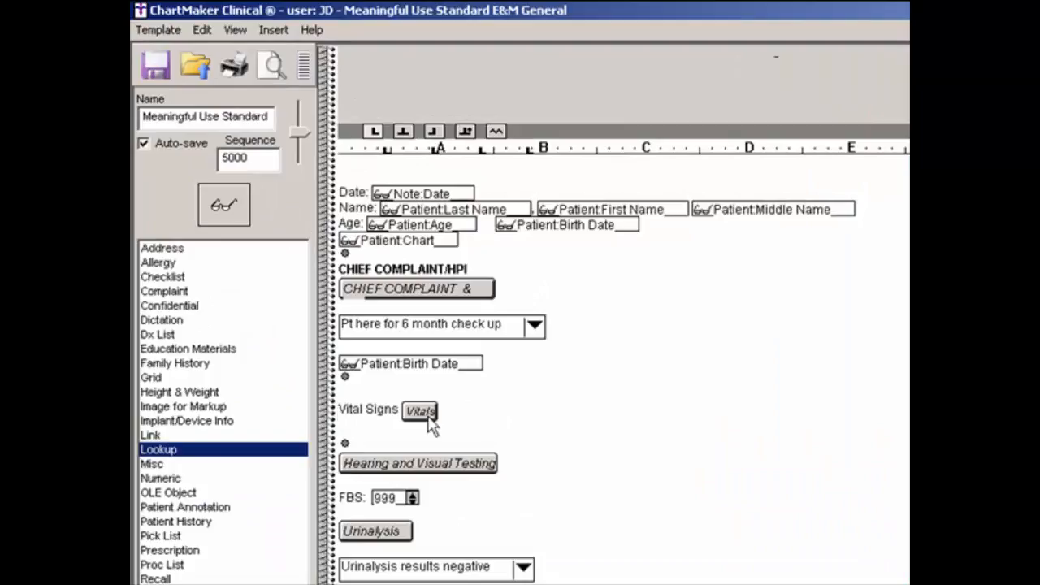
- Review the Temperature and Respiratory Rate preferences in the Vitals button's properties, and accept the settings
right_click(424, 423)
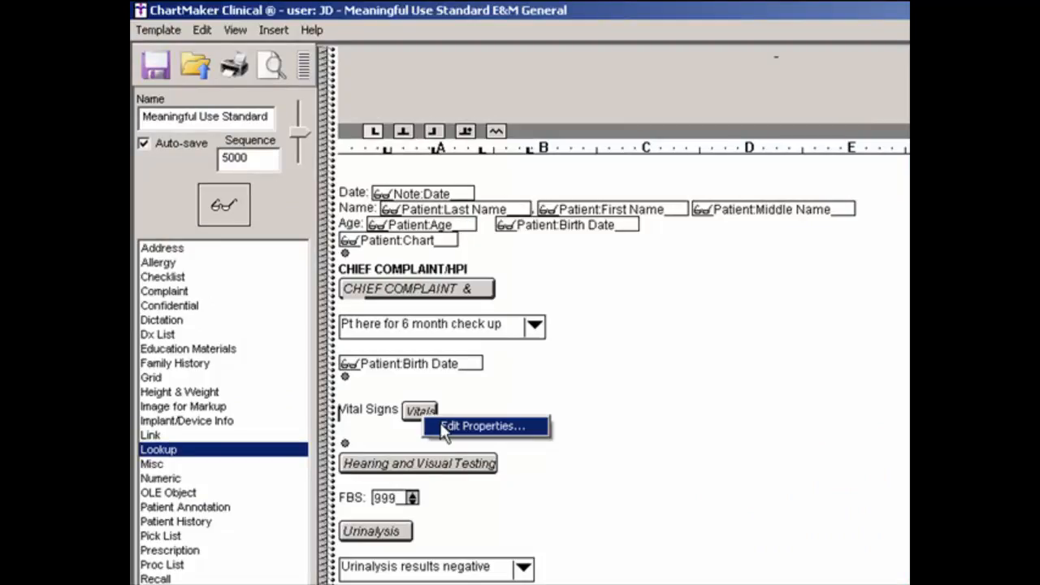
click(444, 428)
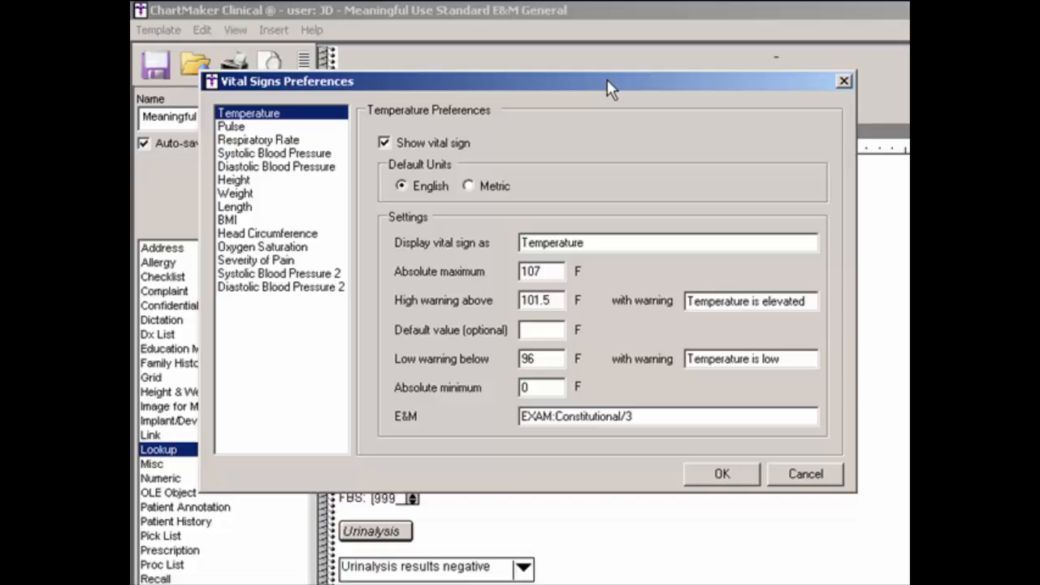
click(297, 143)
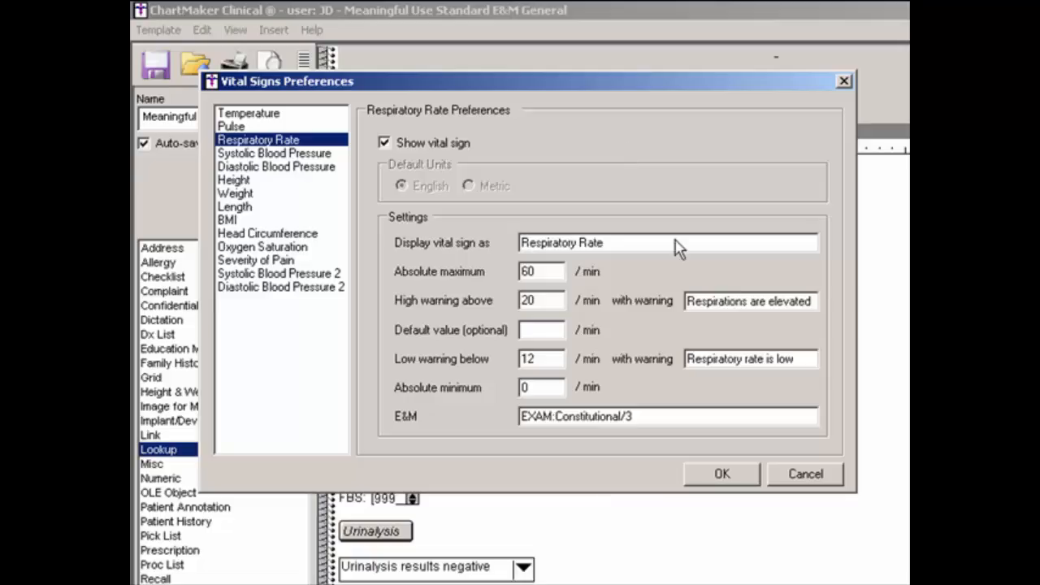
click(693, 479)
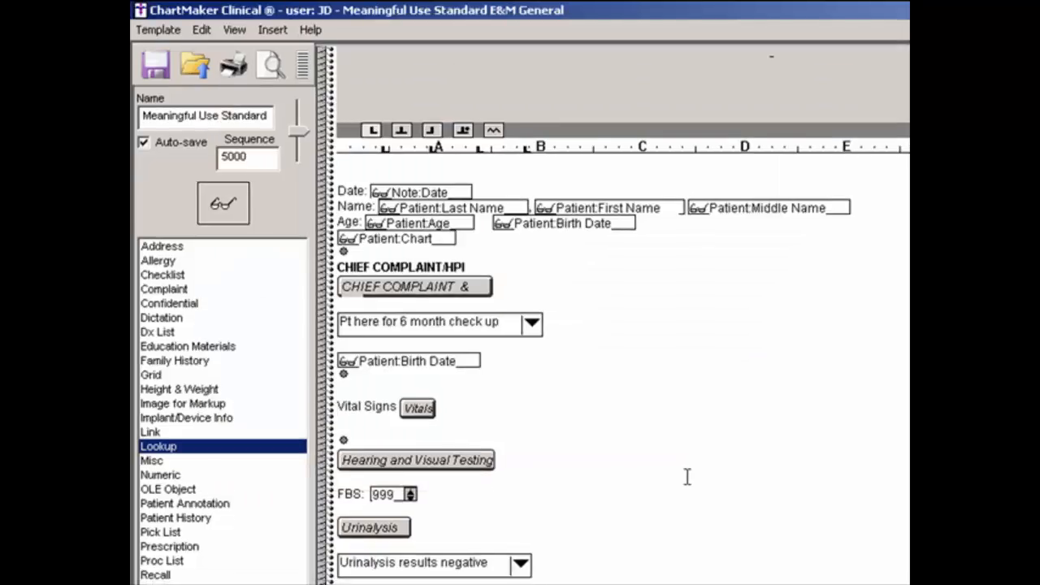